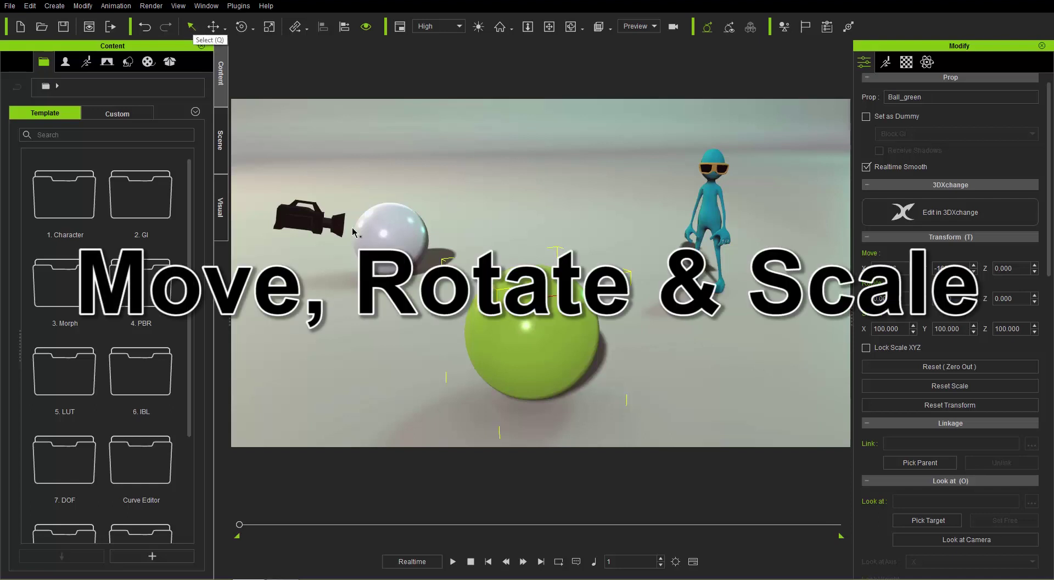
Select the white ball, then settle on the green ball as the selection.
click(387, 236)
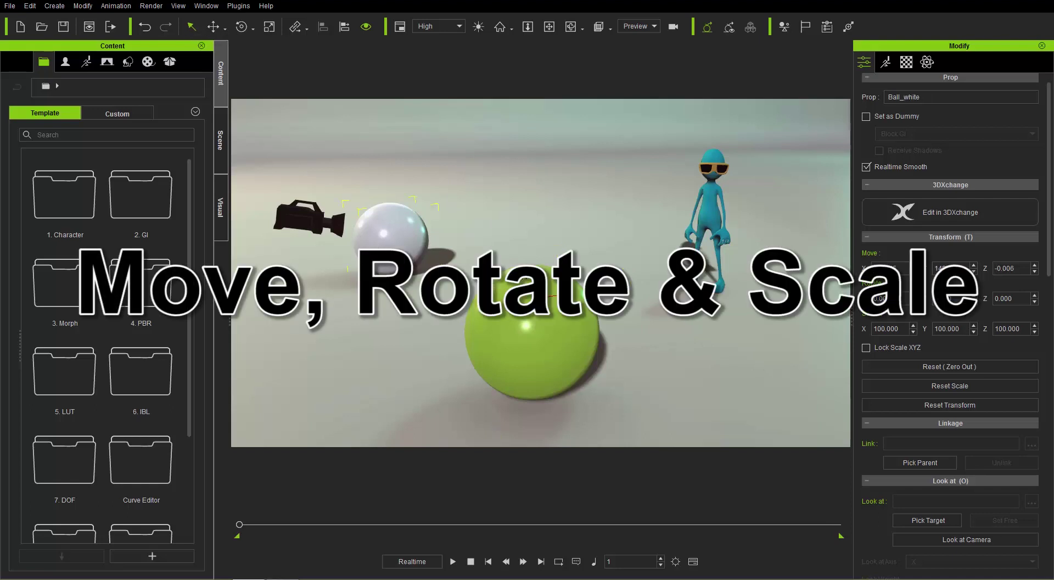
click(702, 220)
click(557, 347)
click(396, 239)
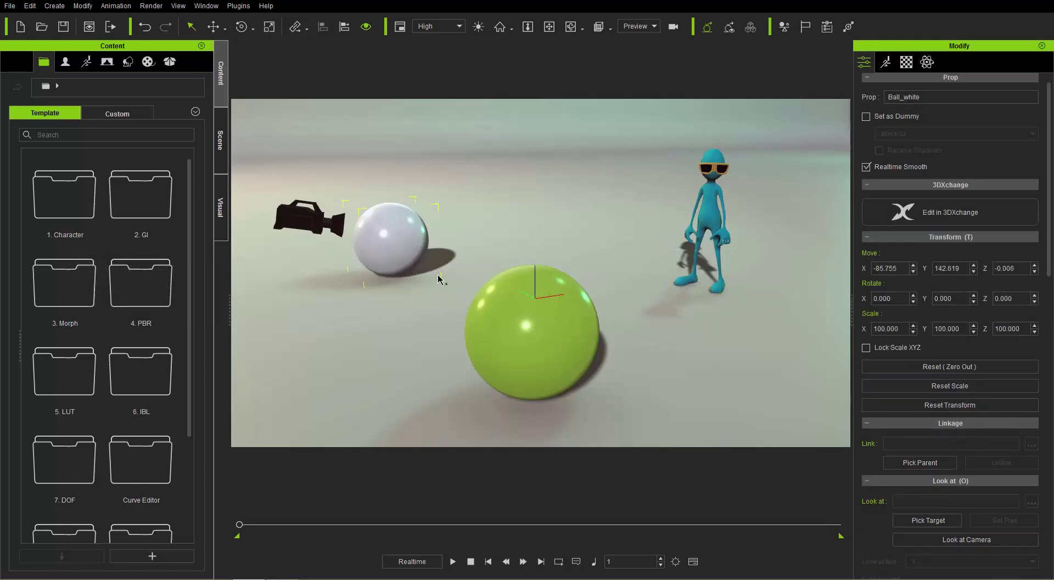
click(530, 334)
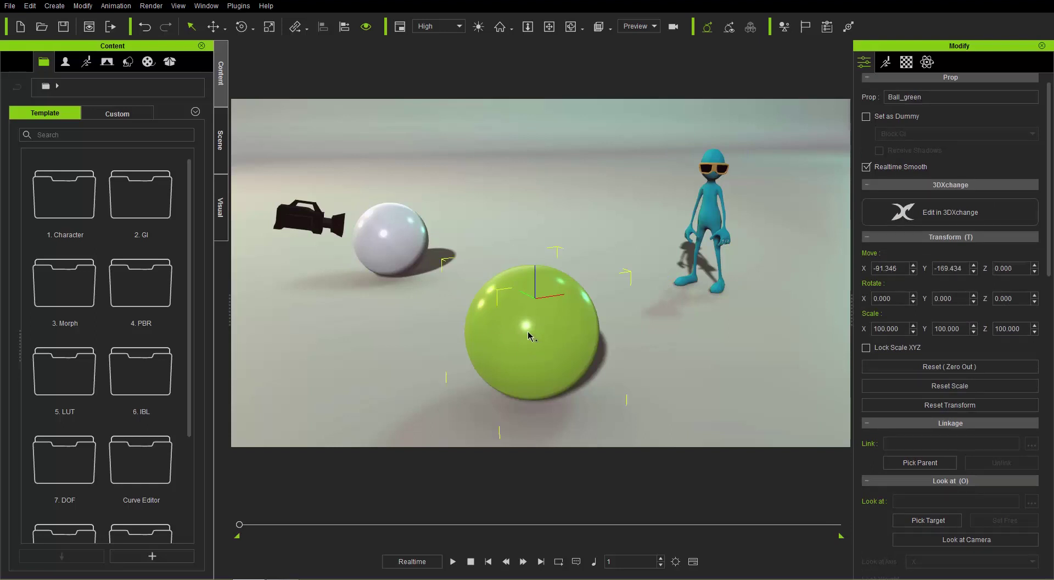
With World Move, reposition the green ball to X -105.868, Y -142.825, Z 2.062 near the white ball.
click(213, 27)
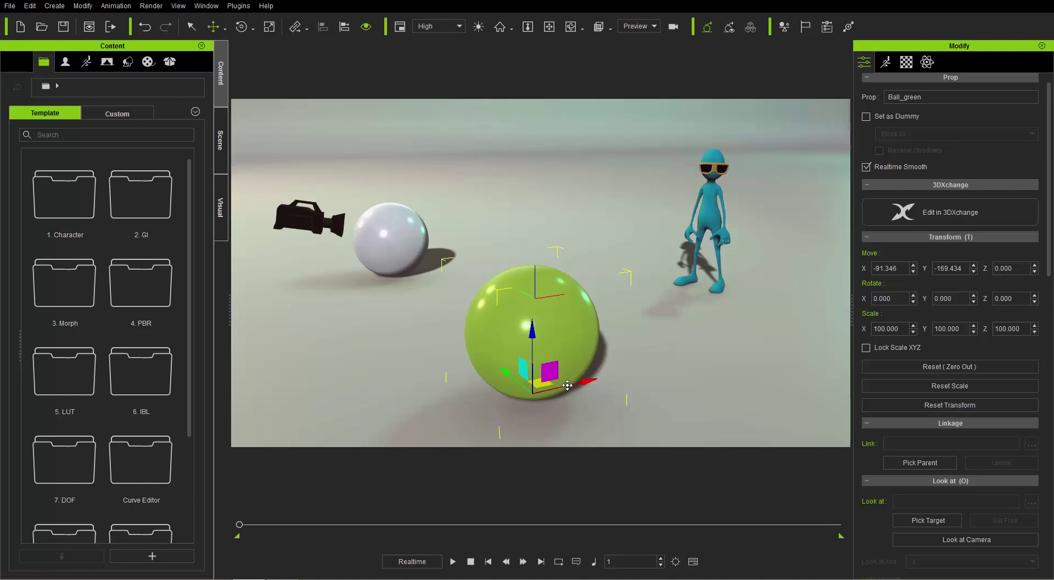
drag(583, 379, 561, 387)
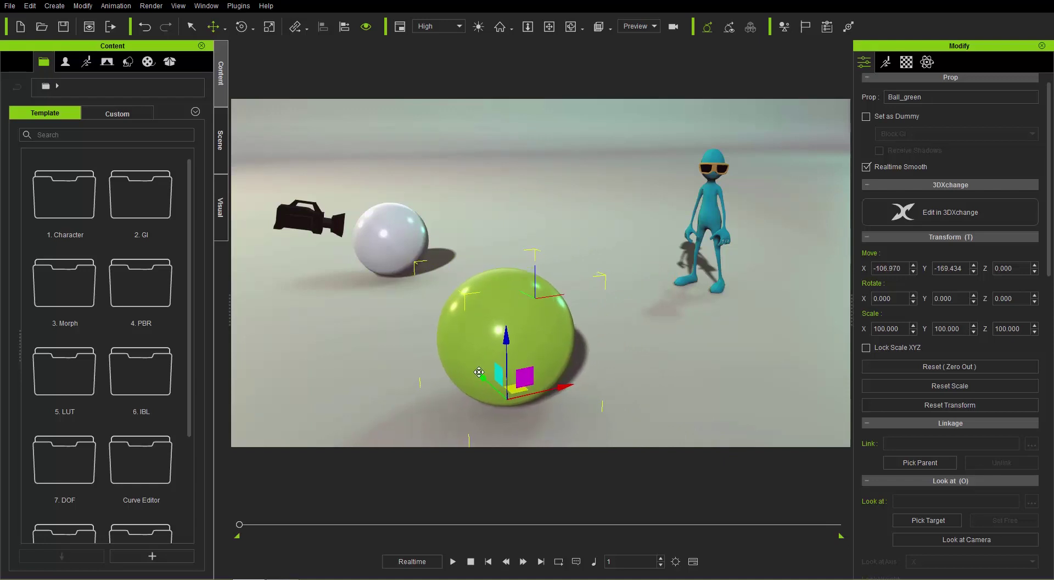
drag(478, 376, 486, 378)
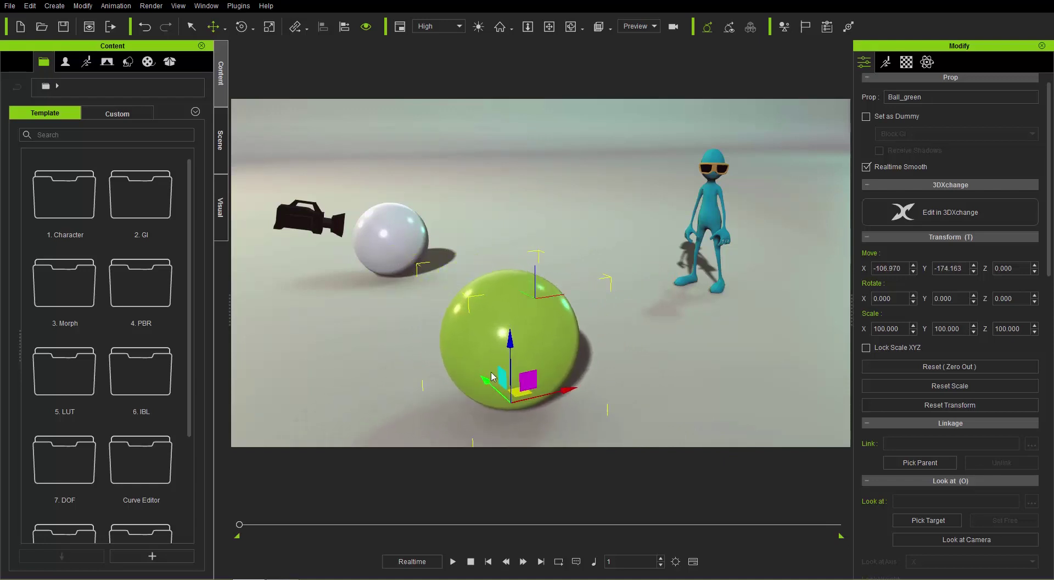
mouse_move(510, 339)
mouse_down()
mouse_move(509, 304)
mouse_move(509, 339)
mouse_up()
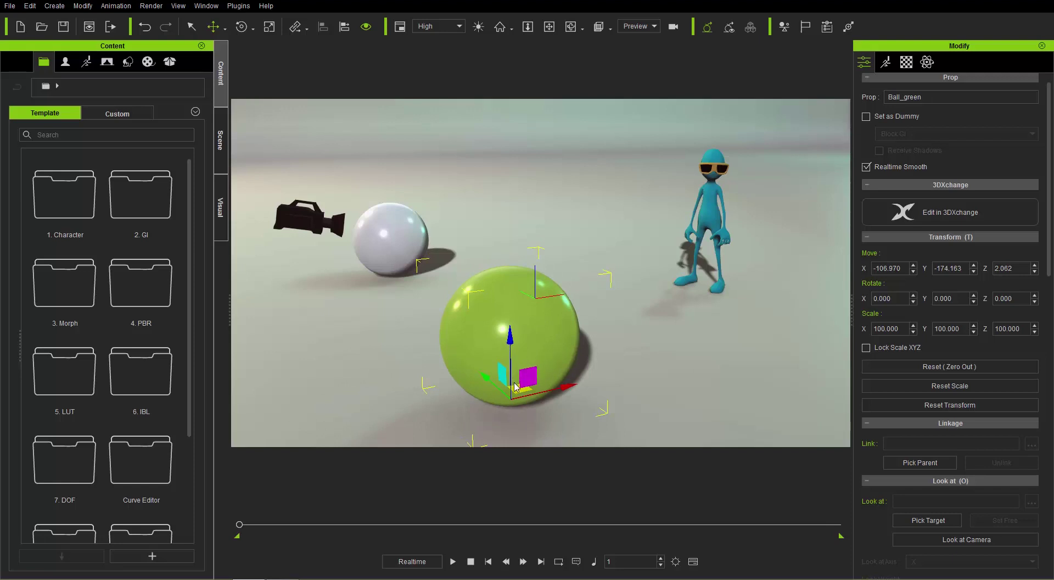
mouse_move(517, 386)
mouse_down()
mouse_move(456, 355)
mouse_move(476, 362)
mouse_move(492, 351)
mouse_move(479, 356)
mouse_move(473, 387)
mouse_move(510, 384)
mouse_move(513, 355)
mouse_move(483, 369)
mouse_move(516, 383)
mouse_move(522, 374)
mouse_up()
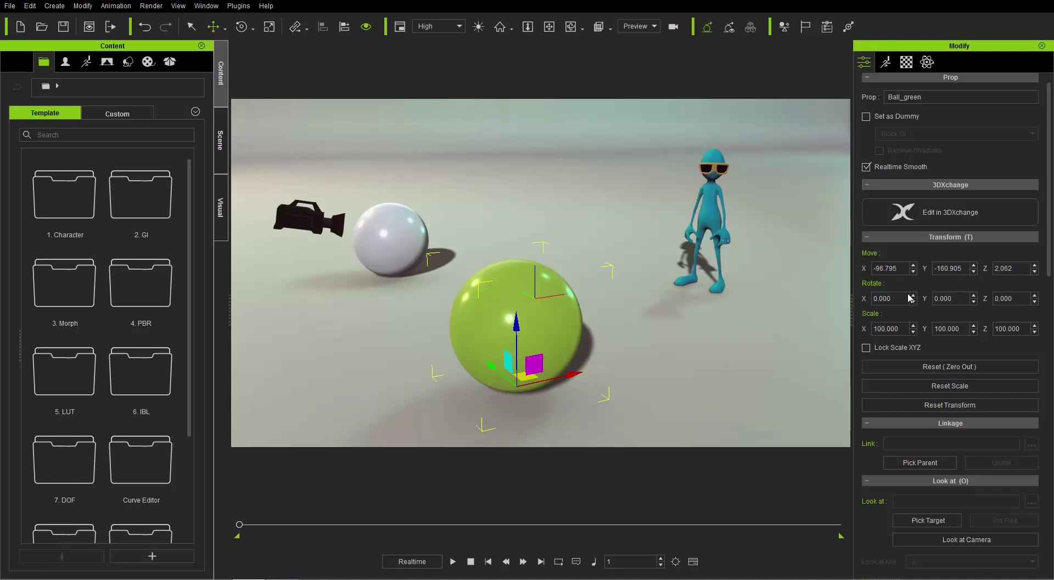
drag(531, 385, 498, 368)
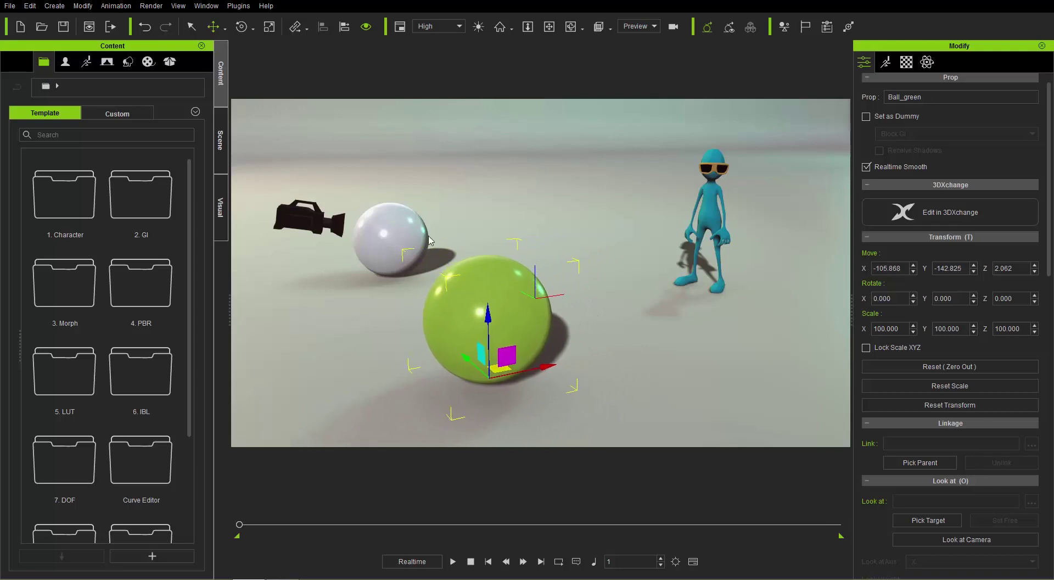
click(239, 28)
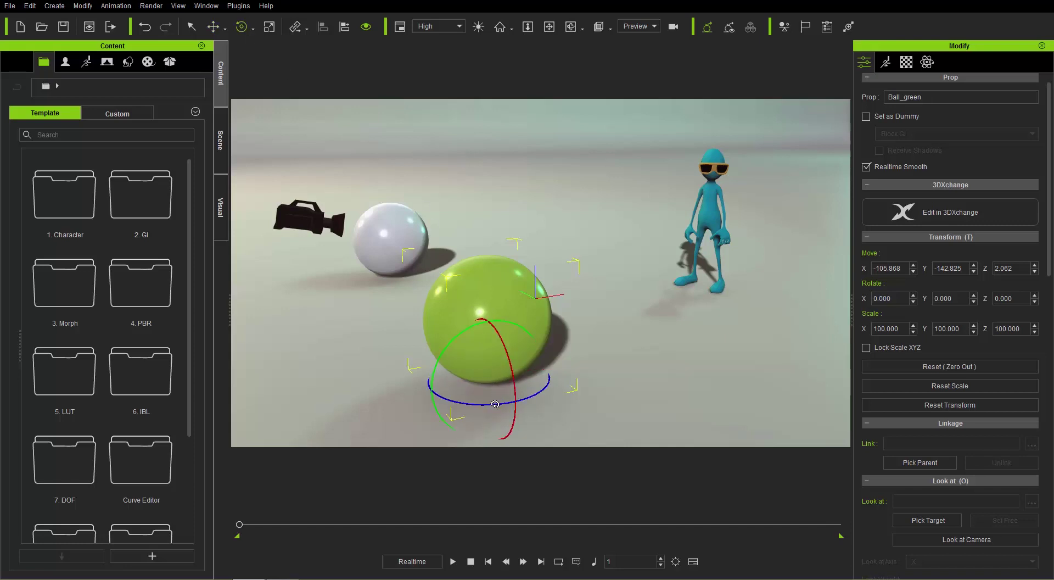
drag(494, 404, 496, 370)
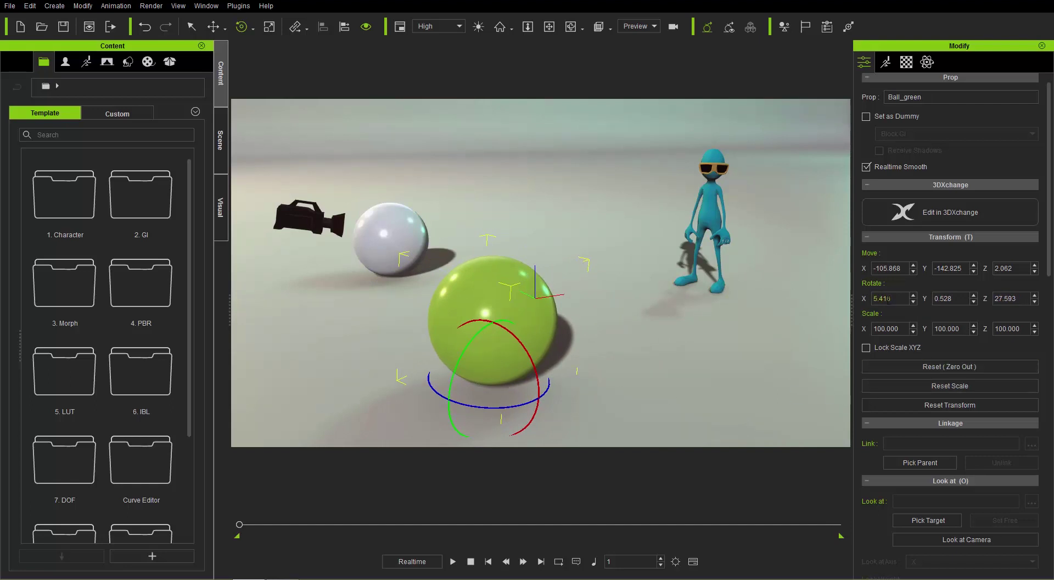
drag(902, 297, 868, 304)
text(0)
key(Return)
drag(959, 298, 933, 298)
text(000)
key(Return)
drag(1022, 296, 991, 298)
text(00)
key(Return)
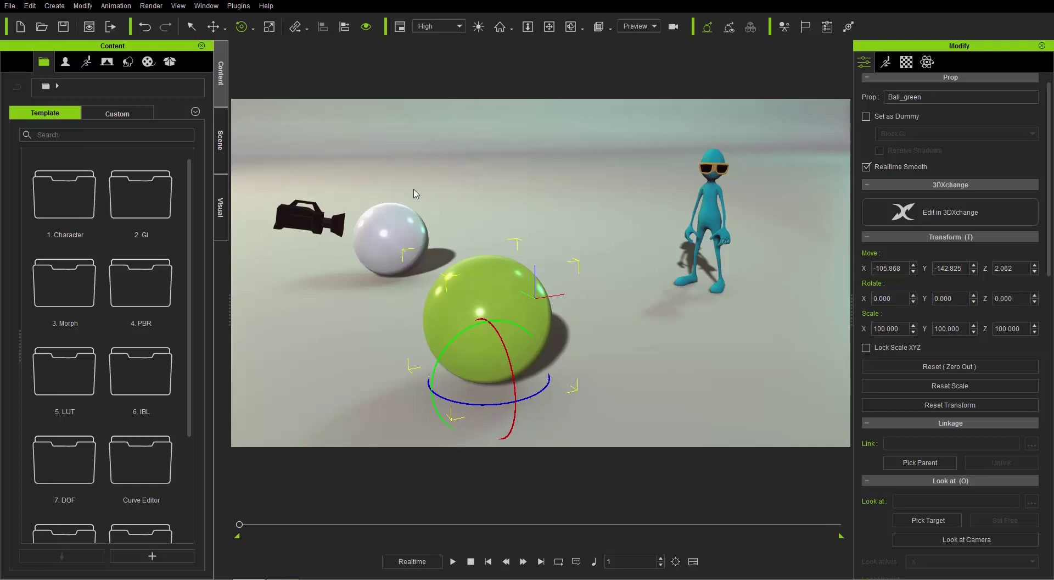
Scale the green ball to X 197.753, Y 95.221, Z 172.163, stretching it wide and tall.
click(270, 27)
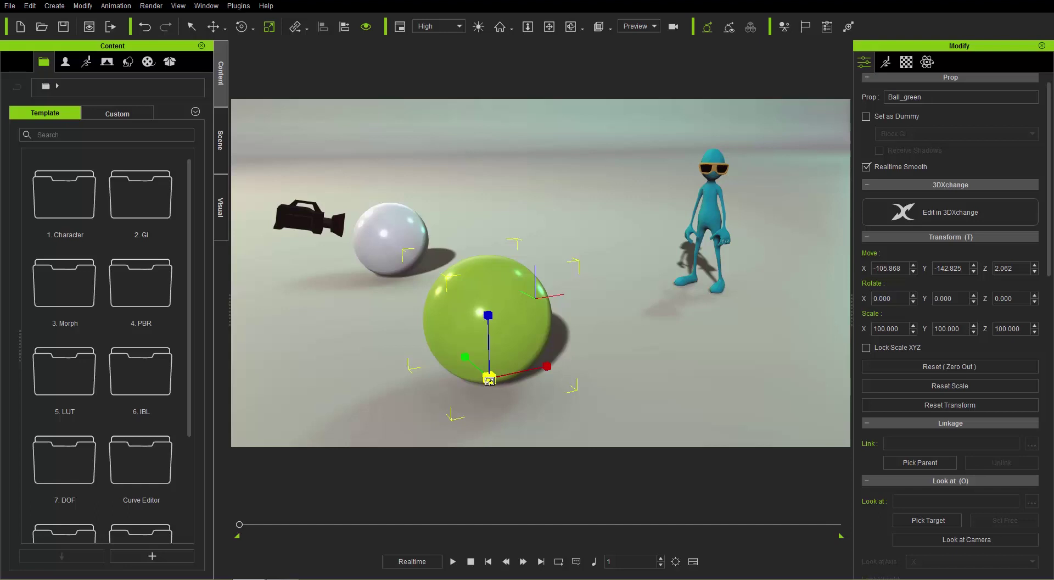
mouse_move(489, 380)
mouse_down()
mouse_move(533, 336)
mouse_move(487, 381)
mouse_up()
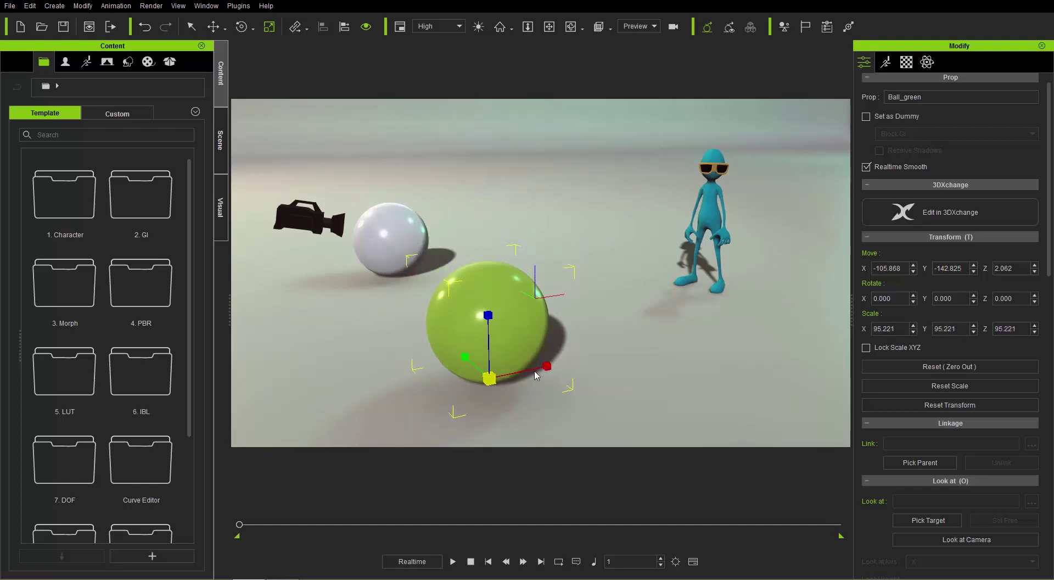
drag(547, 367, 617, 325)
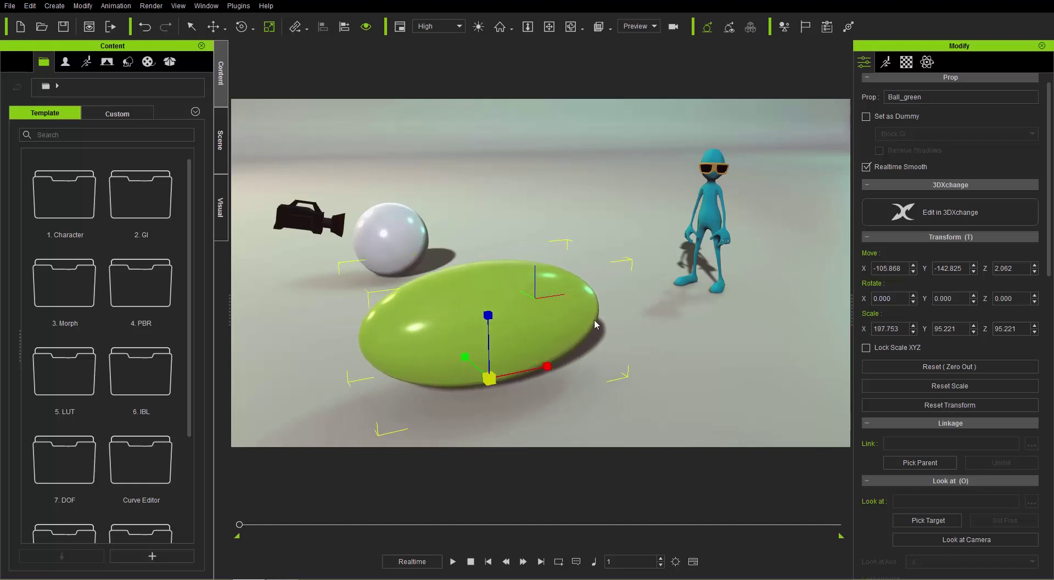
drag(489, 315, 500, 253)
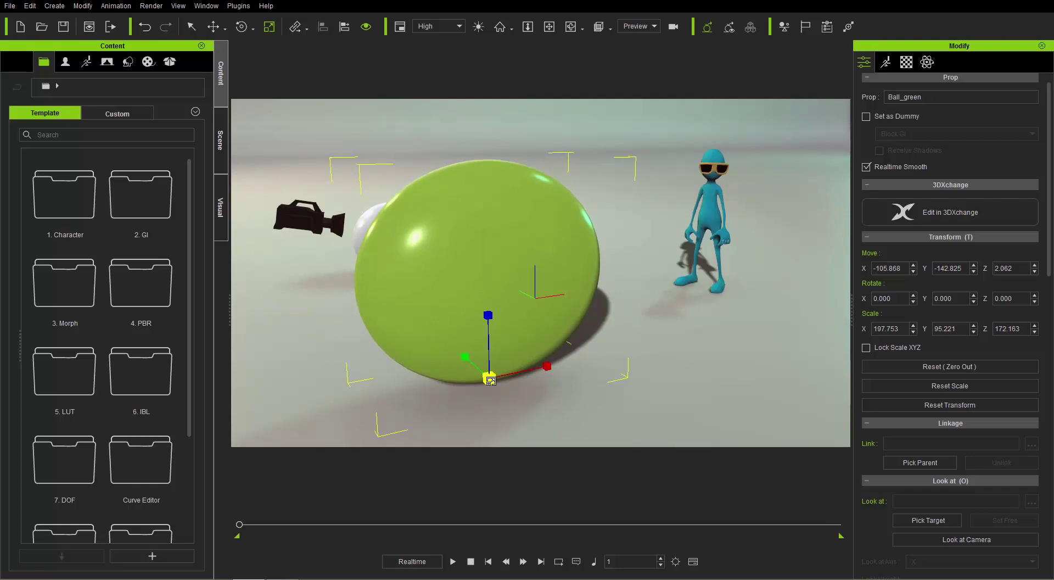
Zero out the green ball, then move it left and forward and turn it slightly.
click(970, 367)
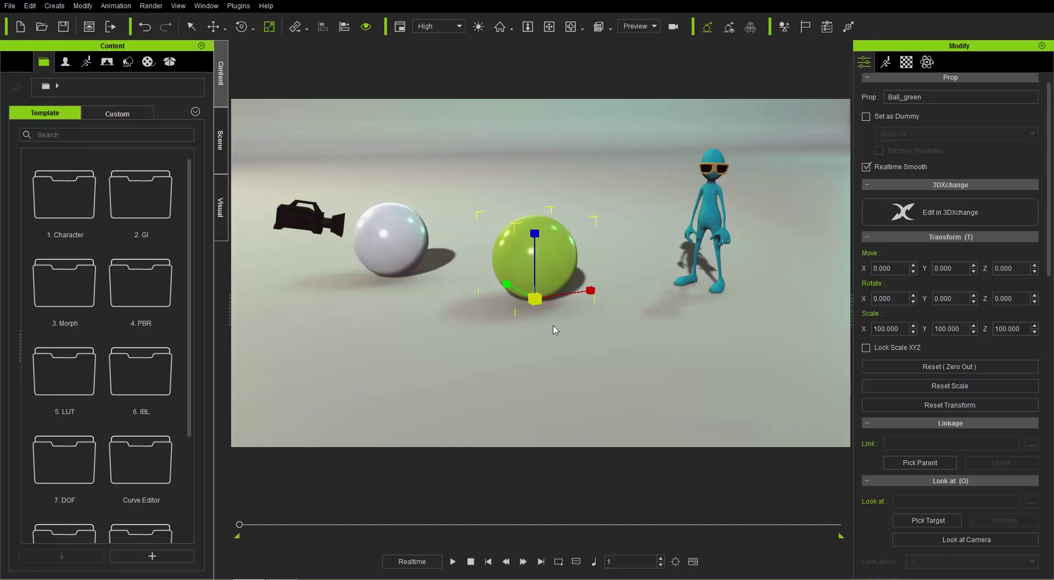
drag(545, 294, 494, 355)
key(e)
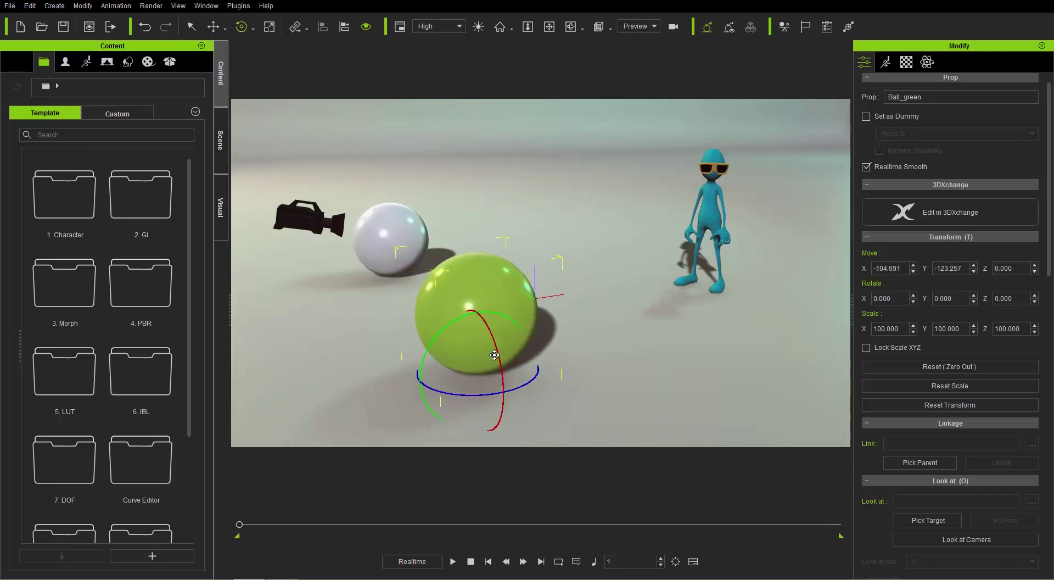
drag(466, 394, 472, 405)
Scale the ball into a tall egg (X/Y 101.390, Z 127.656) and rotate it to -10.821° on Z.
key(r)
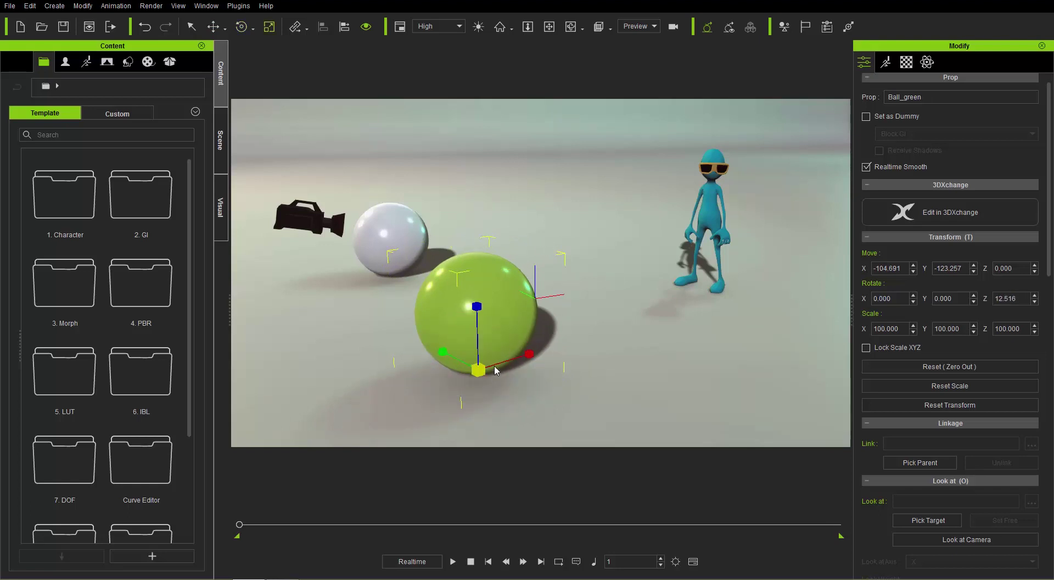
mouse_move(478, 369)
mouse_down()
mouse_move(506, 327)
mouse_move(483, 382)
mouse_up()
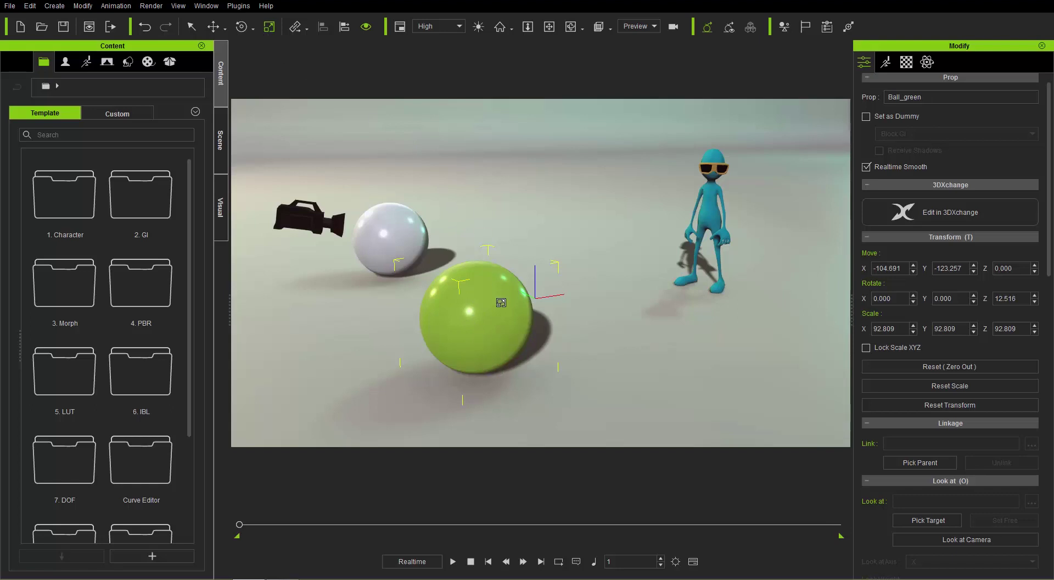
drag(482, 334, 502, 285)
drag(506, 271, 479, 317)
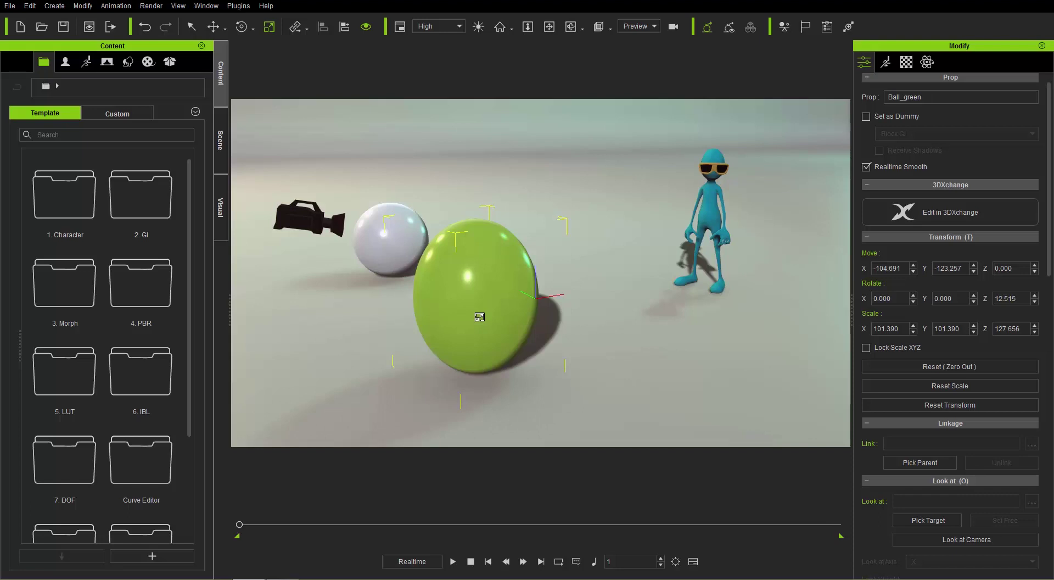
click(242, 26)
drag(476, 301, 427, 265)
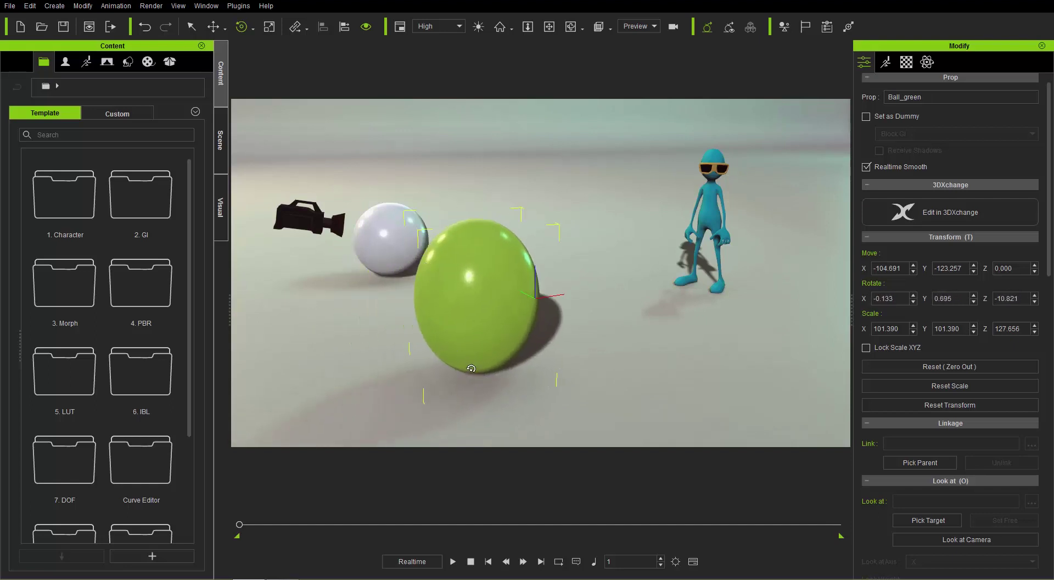
Move, raise and spin the green ball, then Zero Out it to Move 0, Rotate 0, Scale 100.
click(214, 27)
drag(480, 305, 467, 335)
right_drag(471, 346, 471, 344)
key(e)
drag(432, 317, 476, 305)
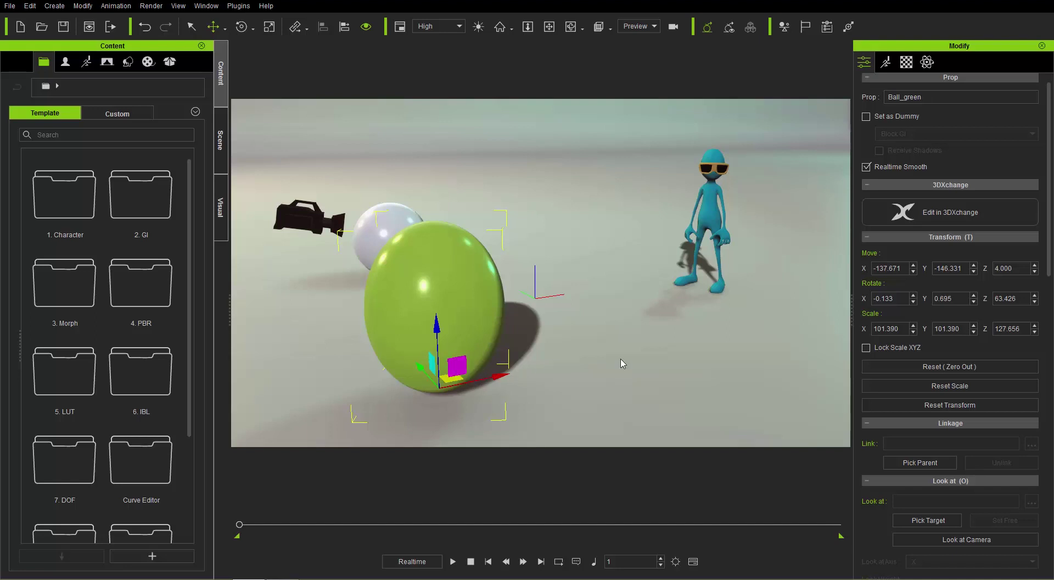
click(917, 366)
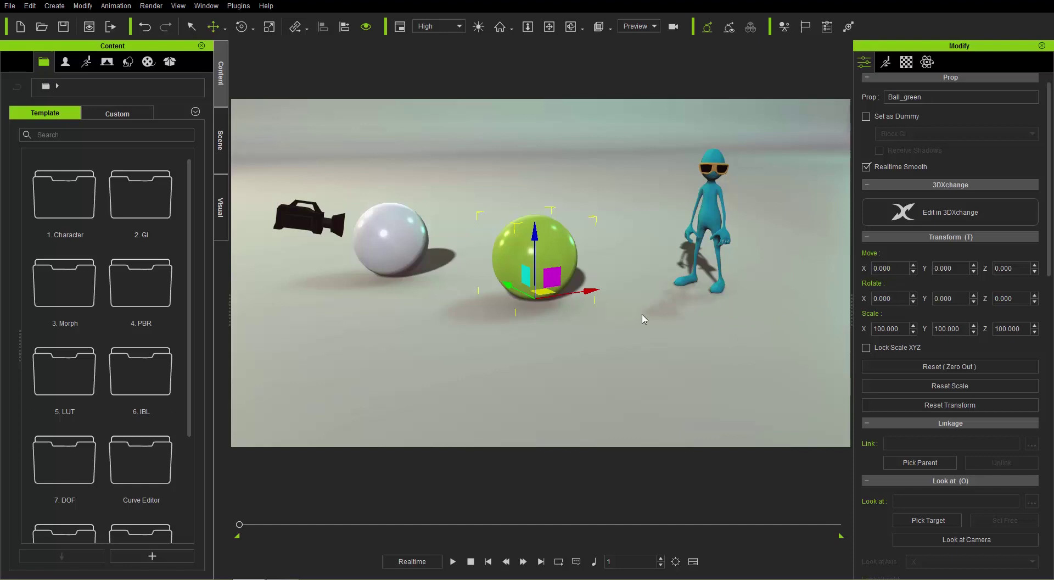
Place the green ball at X -141.174, Y -95.567 beside the white ball, rotated -45° about Z.
drag(546, 299, 431, 353)
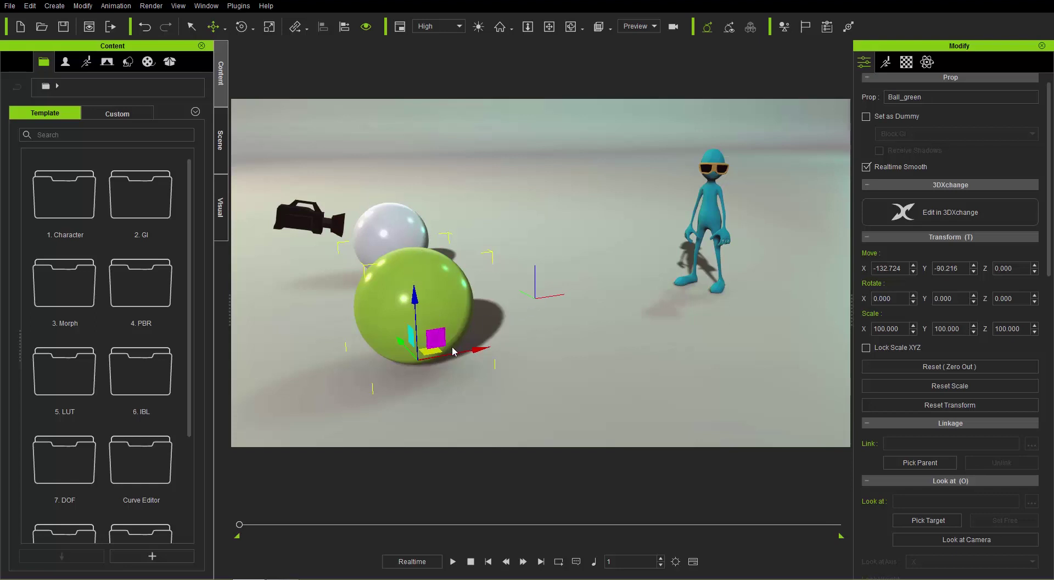
mouse_move(435, 353)
mouse_down()
mouse_move(461, 372)
mouse_move(415, 361)
mouse_move(422, 357)
mouse_up()
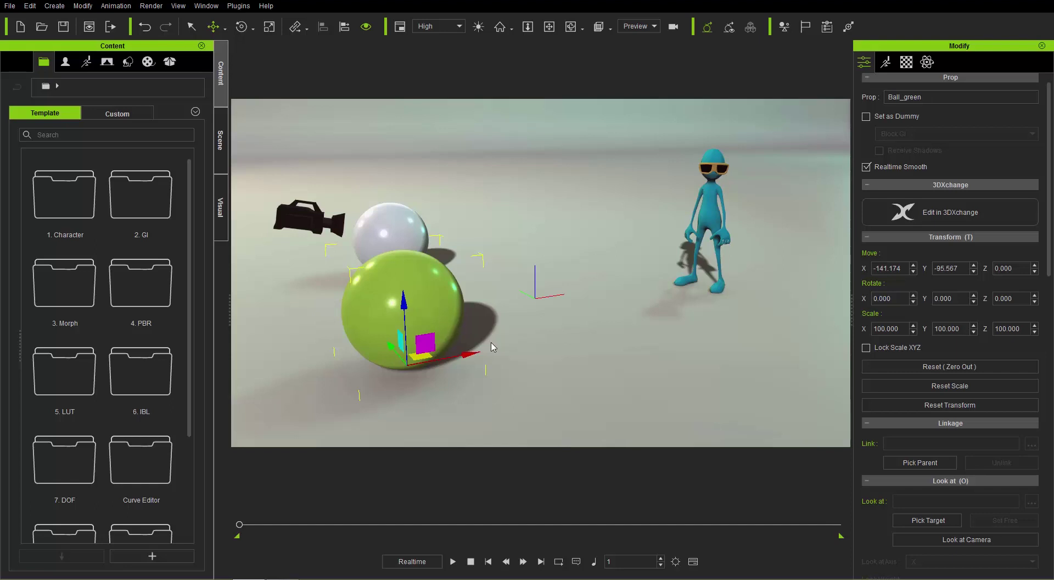
key(e)
drag(464, 367, 456, 343)
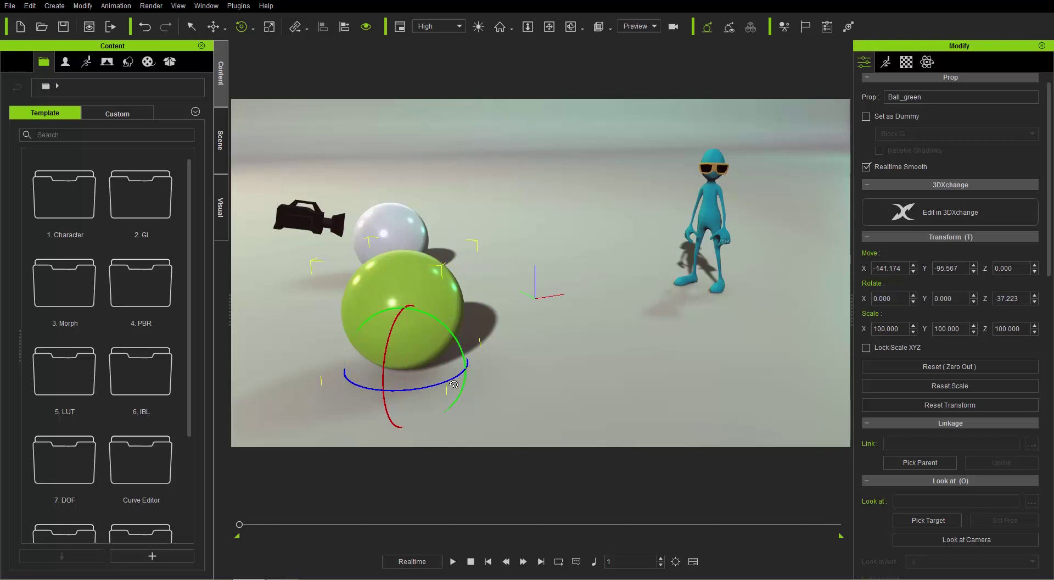
drag(1021, 298, 1004, 299)
key(Return)
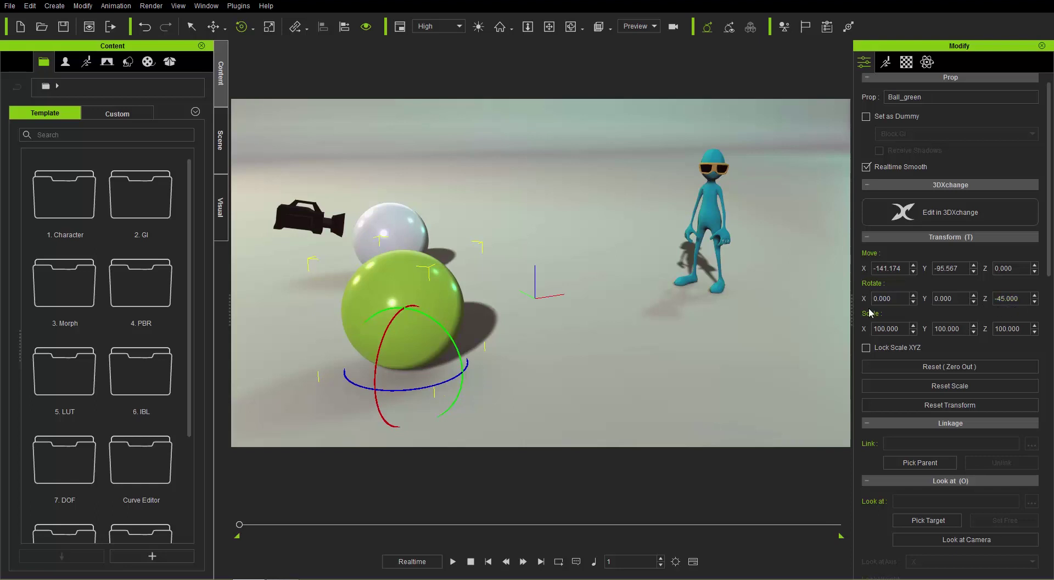
key(w)
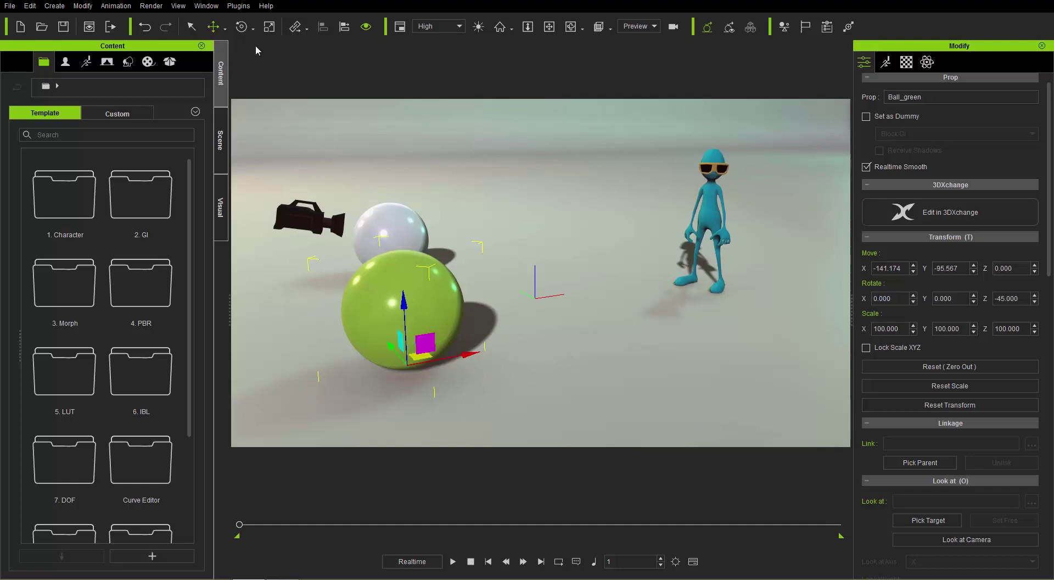
Switch to Local Move and slide the green ball along its local X to X -137.817, Y -117.360.
click(225, 30)
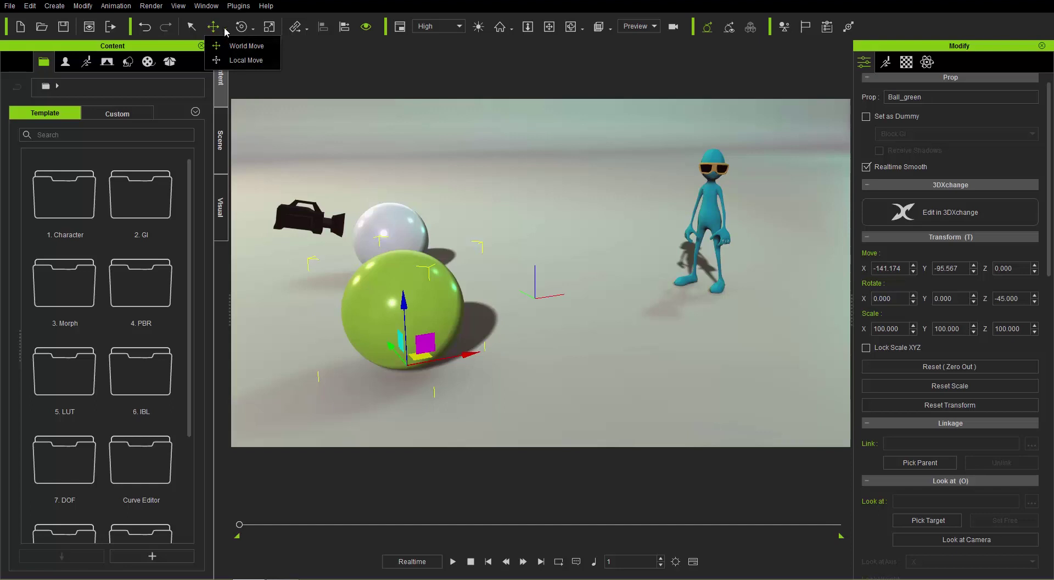
click(244, 62)
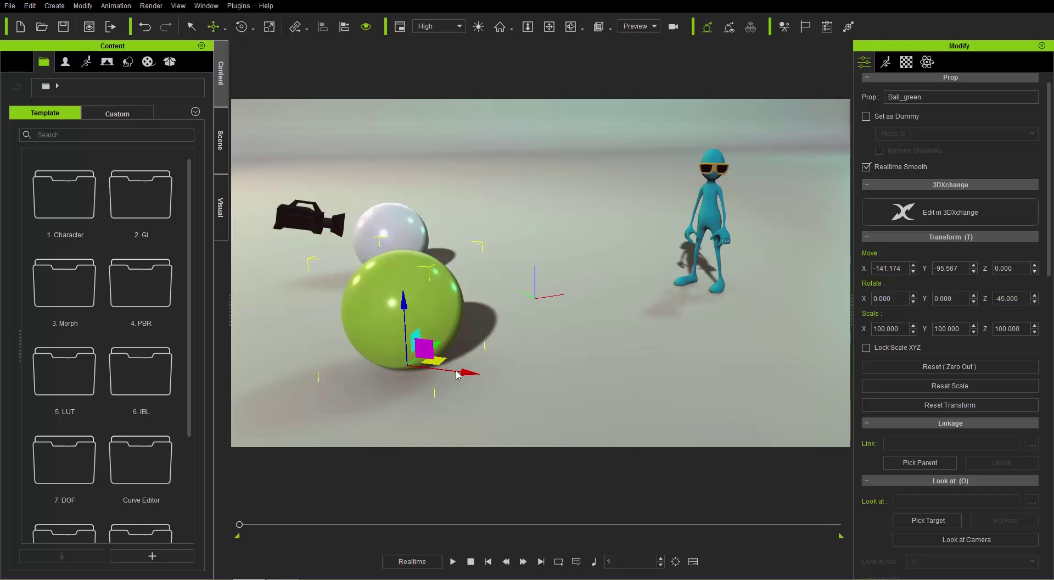
drag(467, 373, 513, 409)
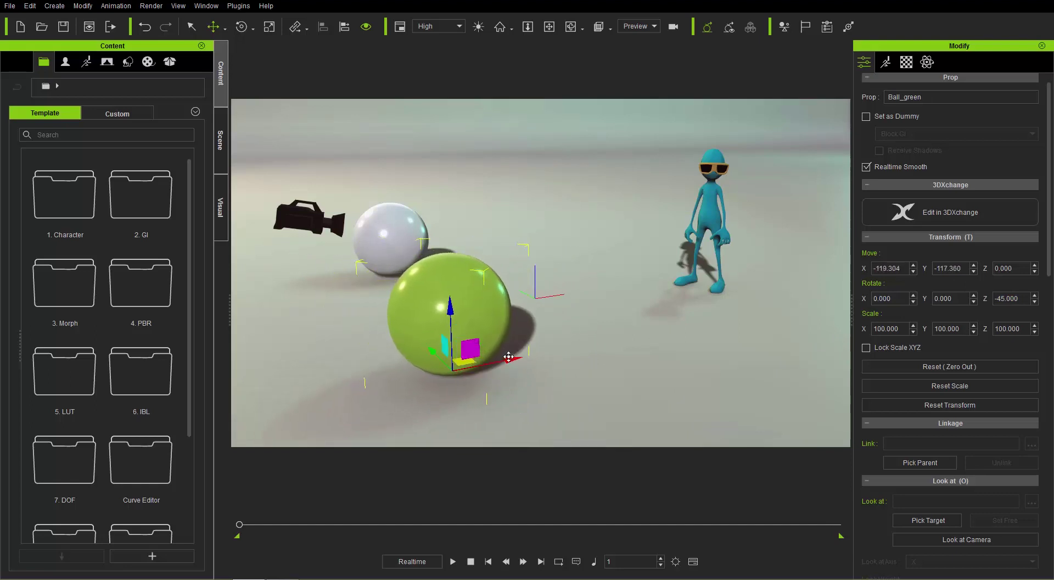
drag(504, 360, 478, 365)
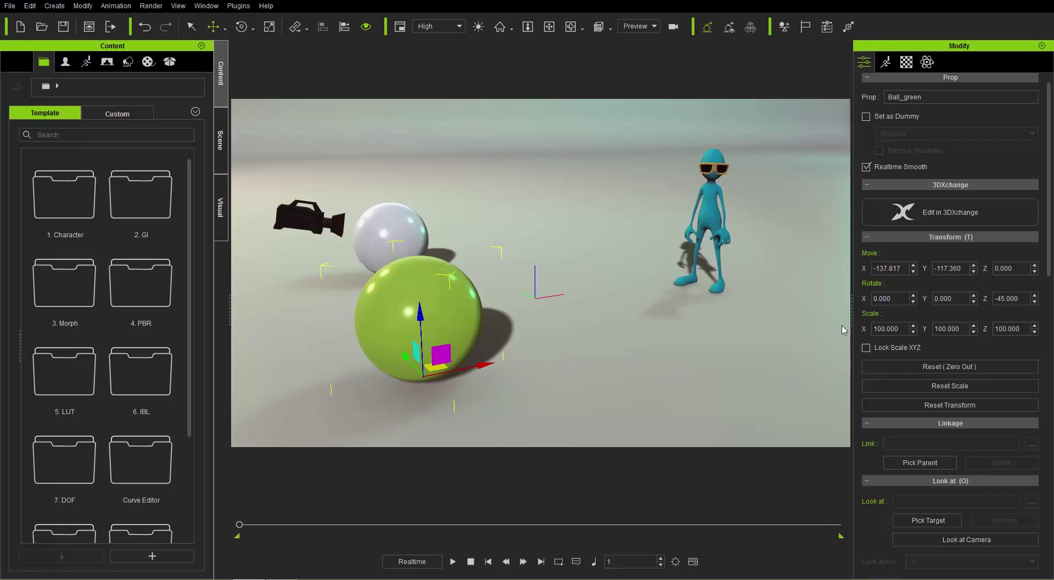
Scale the green ball up, zero out its transform, and turn on Lock Scale XYZ.
key(r)
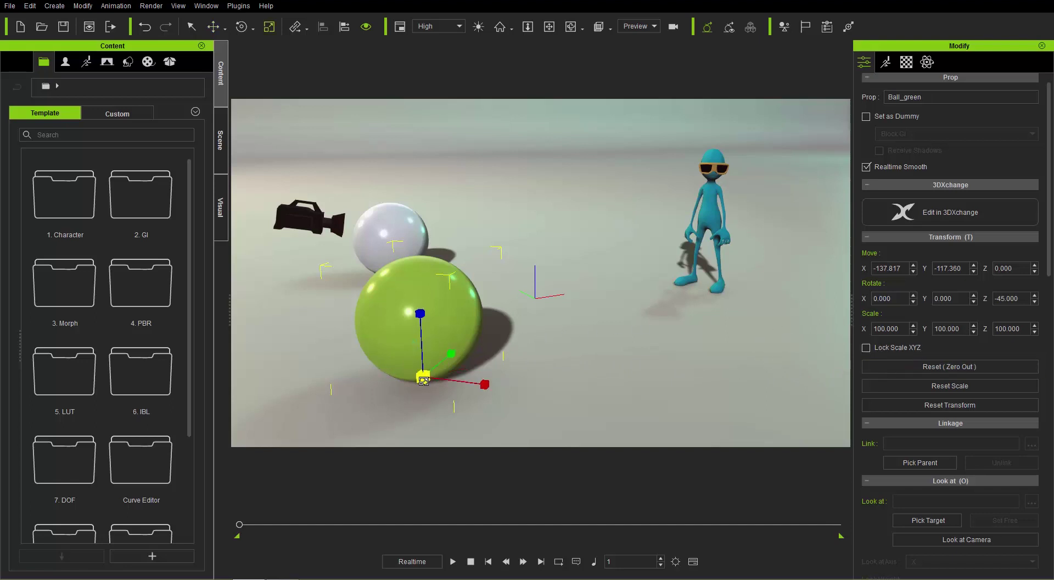
drag(422, 380, 448, 353)
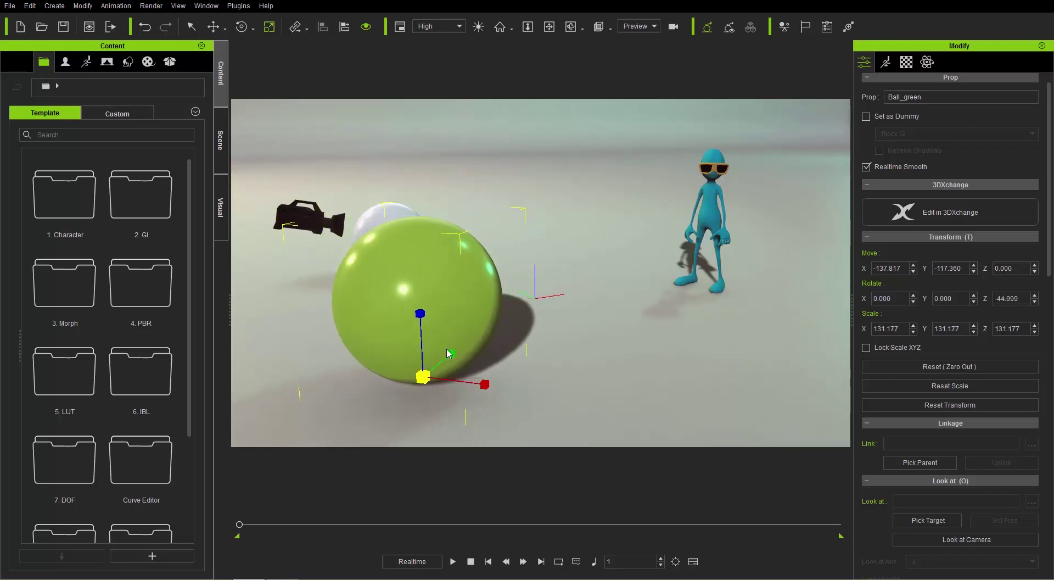
click(969, 366)
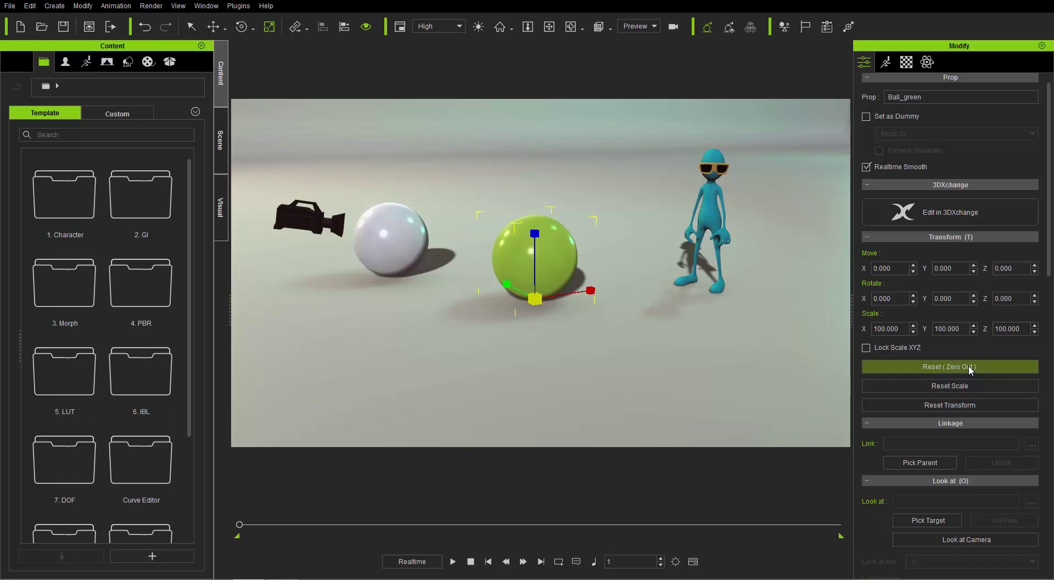
click(866, 348)
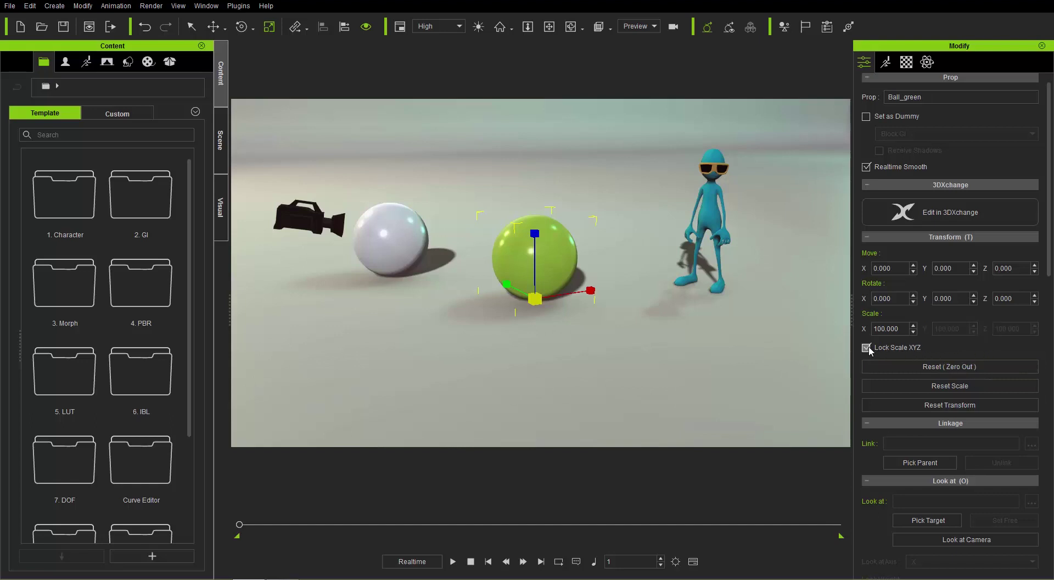
Set the ball's Scale to 50, then 200, then back to 100.
click(906, 329)
text(50)
key(Return)
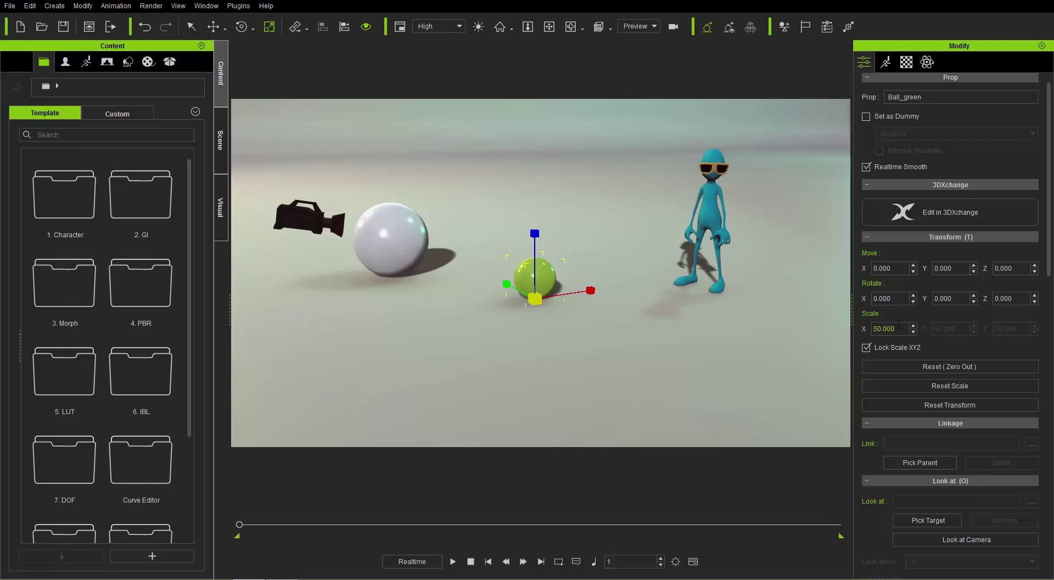
click(881, 329)
text(200)
key(Return)
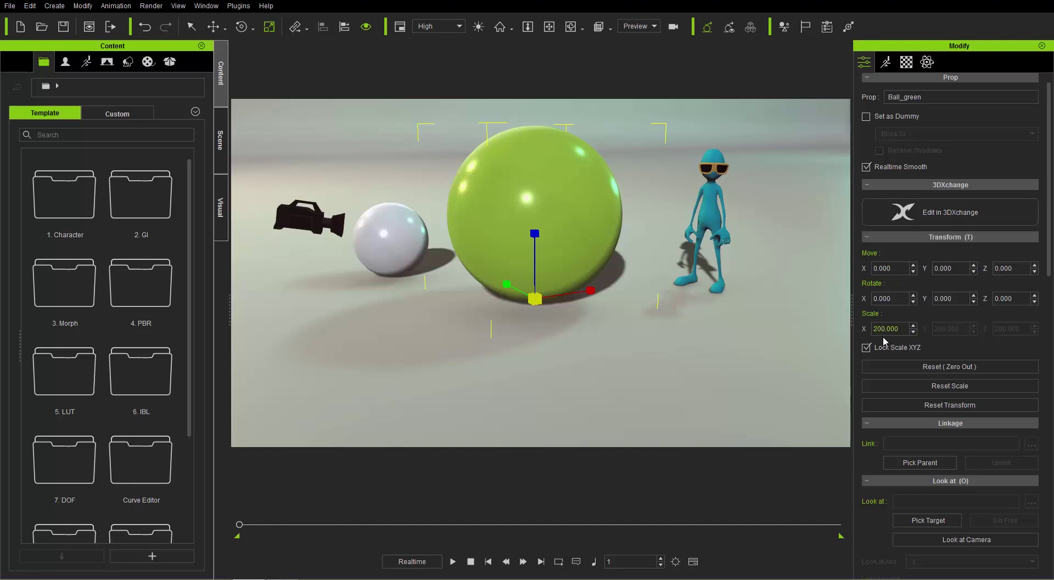
drag(904, 327, 863, 324)
text(100)
key(Return)
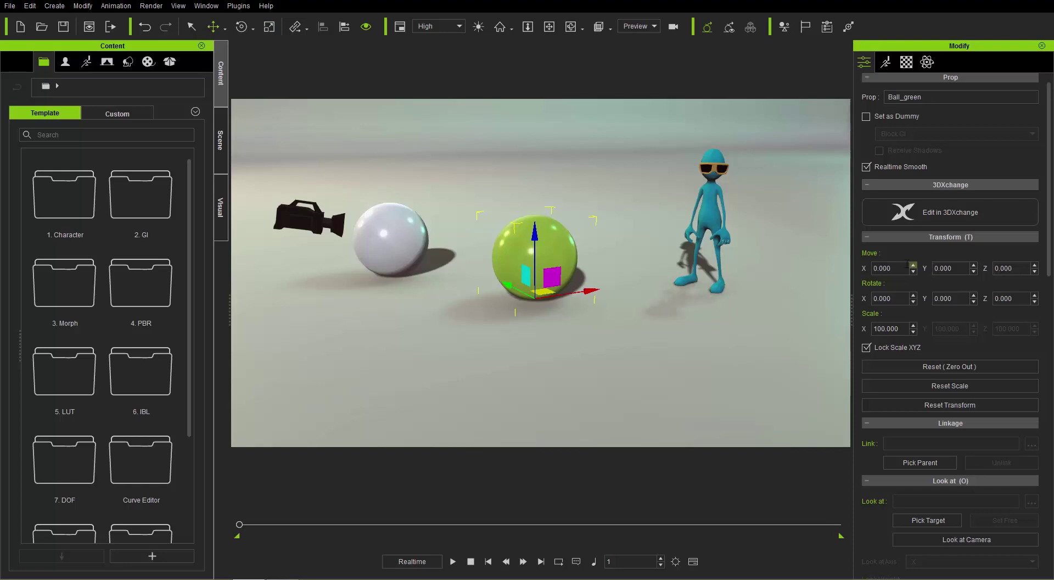
Turn CurveMan to -74.895° about Z and place him at X 123.074, Y -88.716.
click(709, 211)
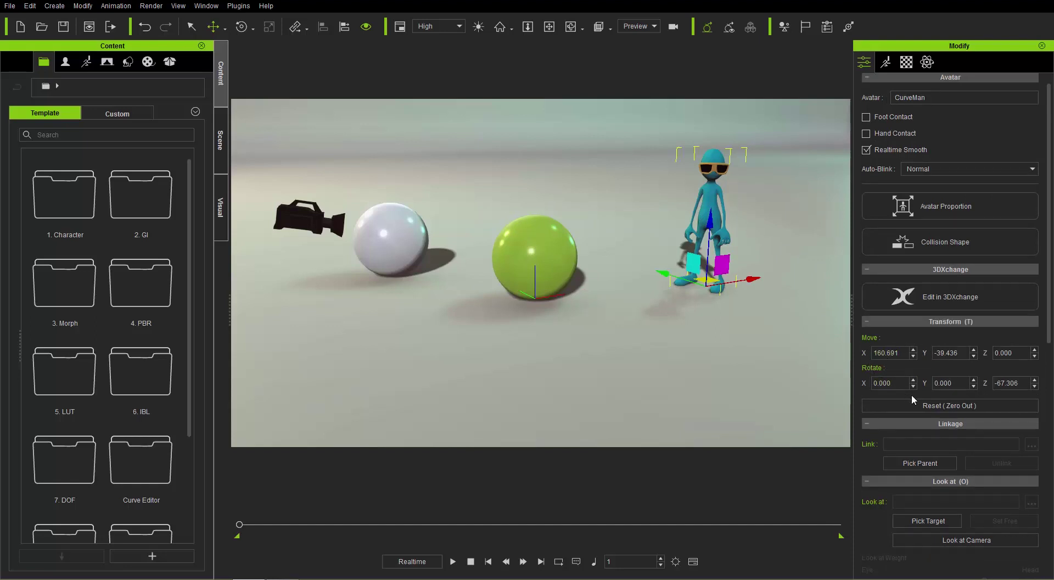
key(e)
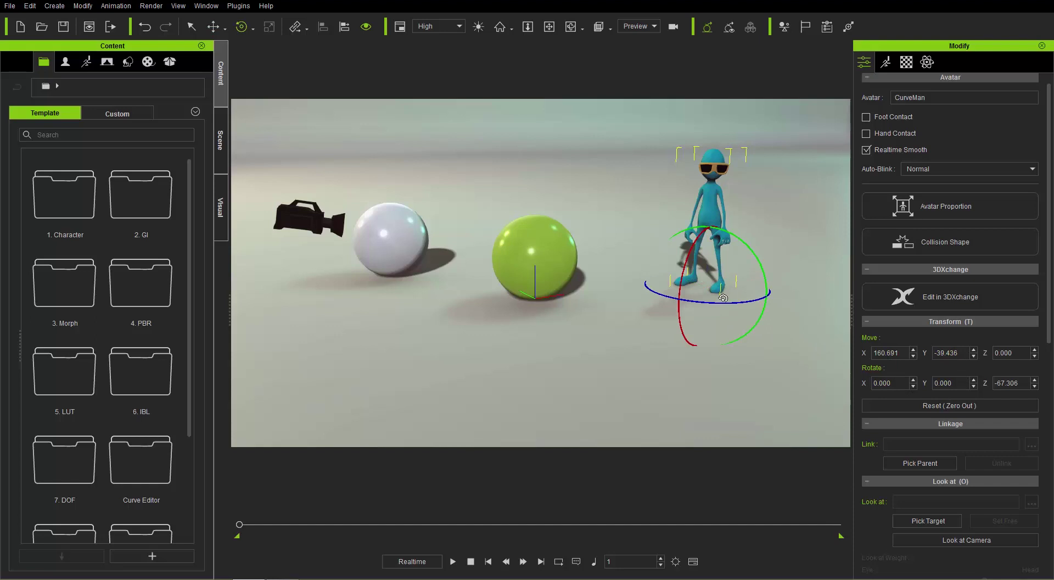
drag(727, 302, 733, 324)
key(w)
key(e)
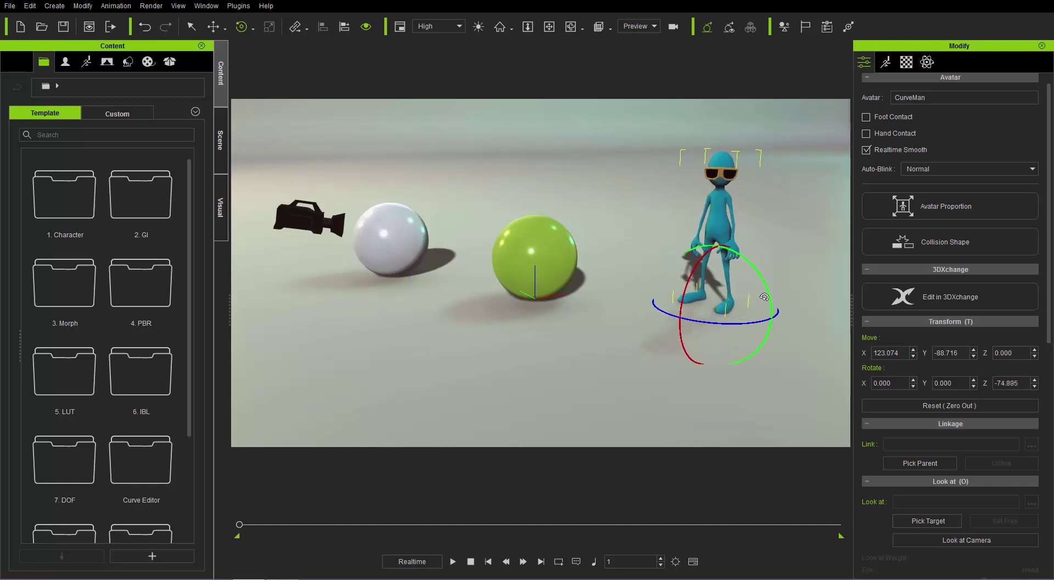
Tilt the camera prop to Rotate X 76.663, raise it to Move Z 103.039, and show the Scene tree.
click(323, 228)
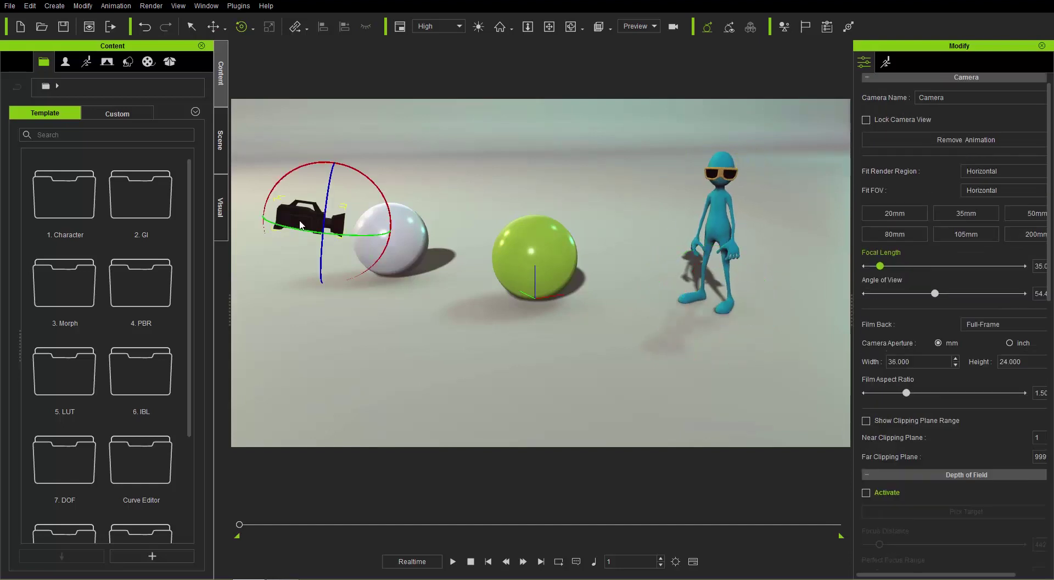
scroll(942, 242, down, 15)
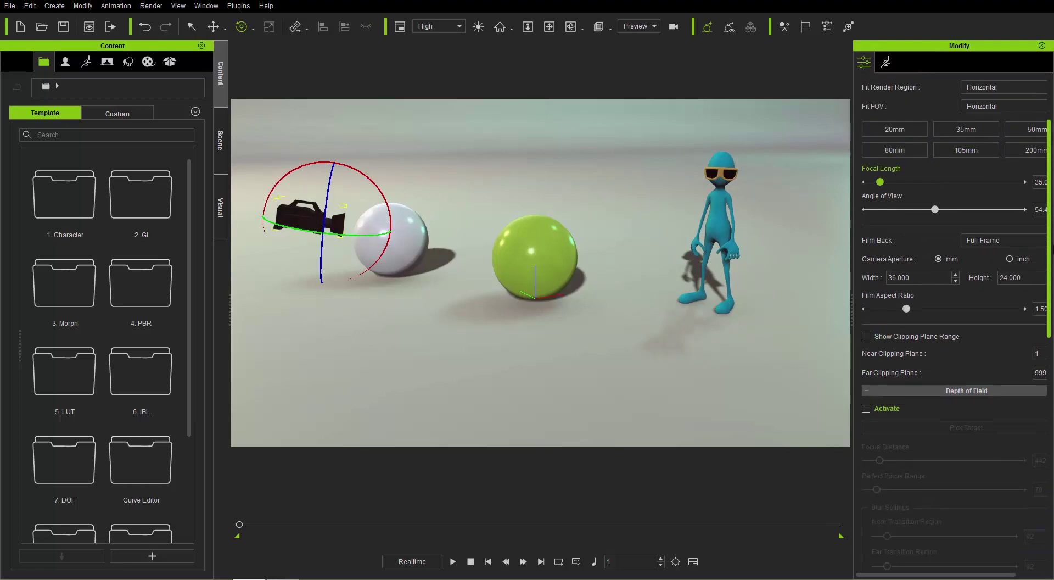
scroll(950, 372, down, 3)
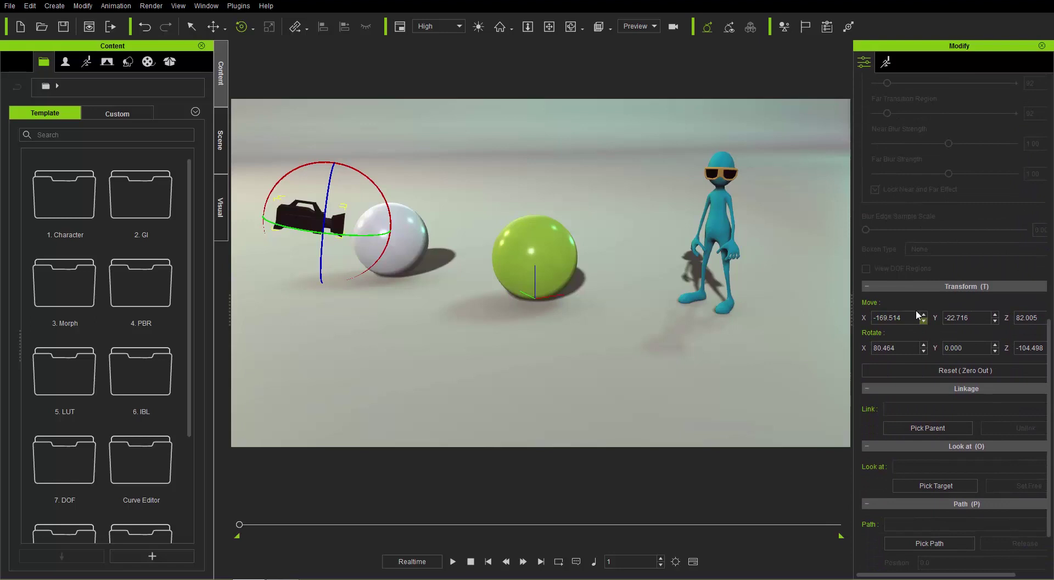
drag(366, 181, 345, 170)
key(w)
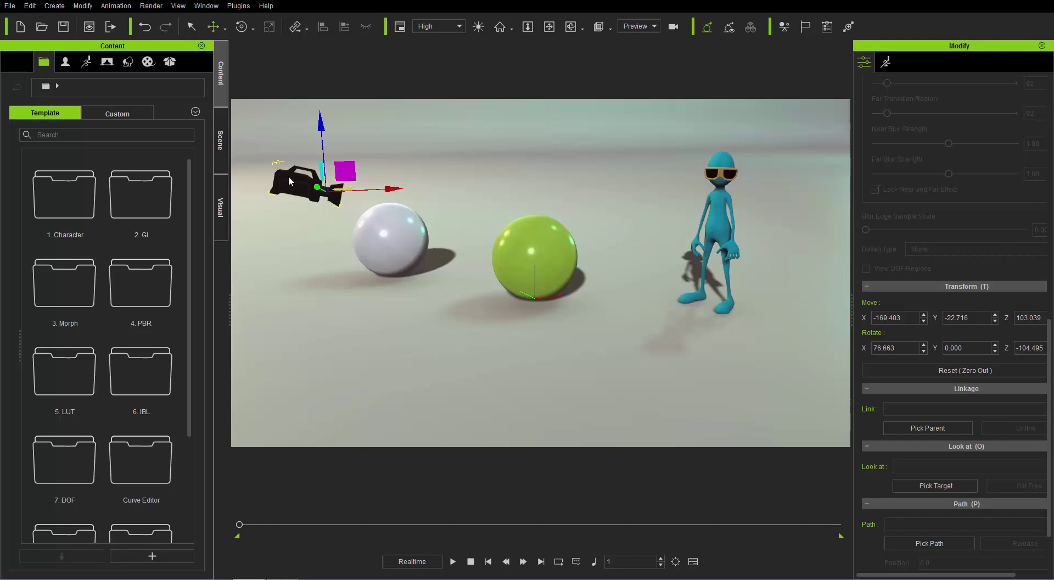
click(221, 139)
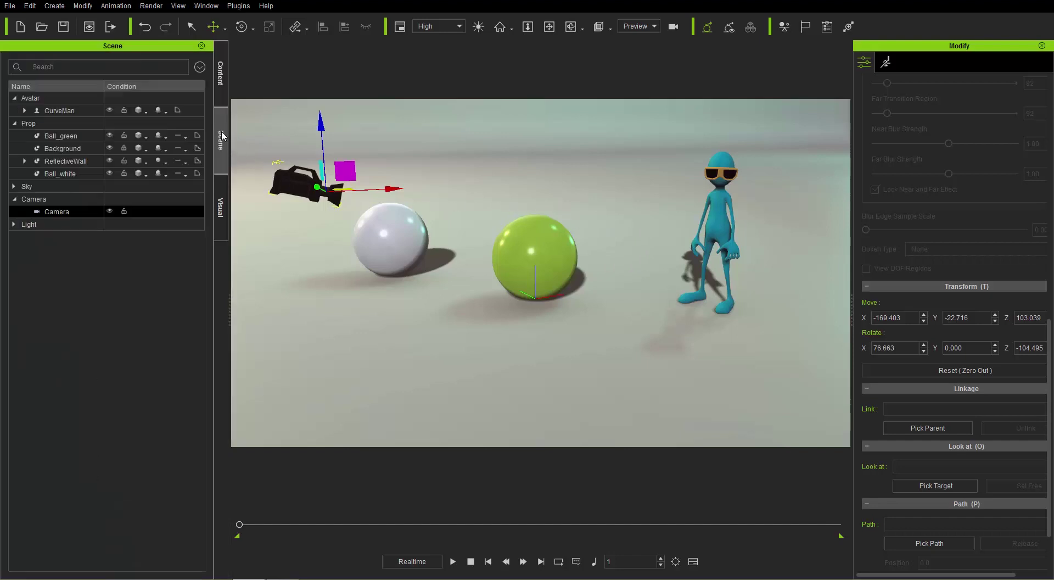
Expand the Light group and select the Key directional light to view its settings.
click(14, 224)
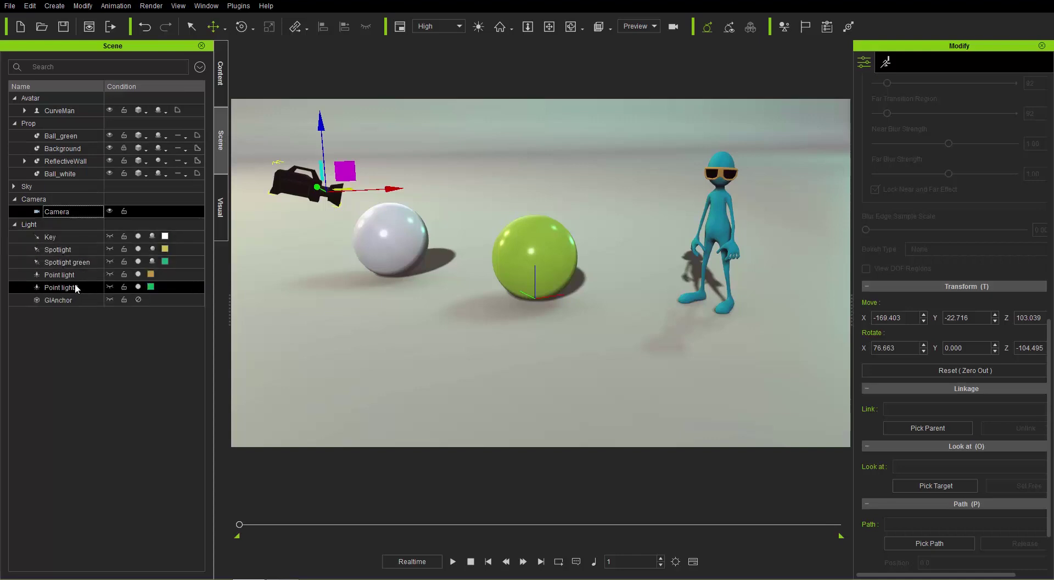
click(68, 243)
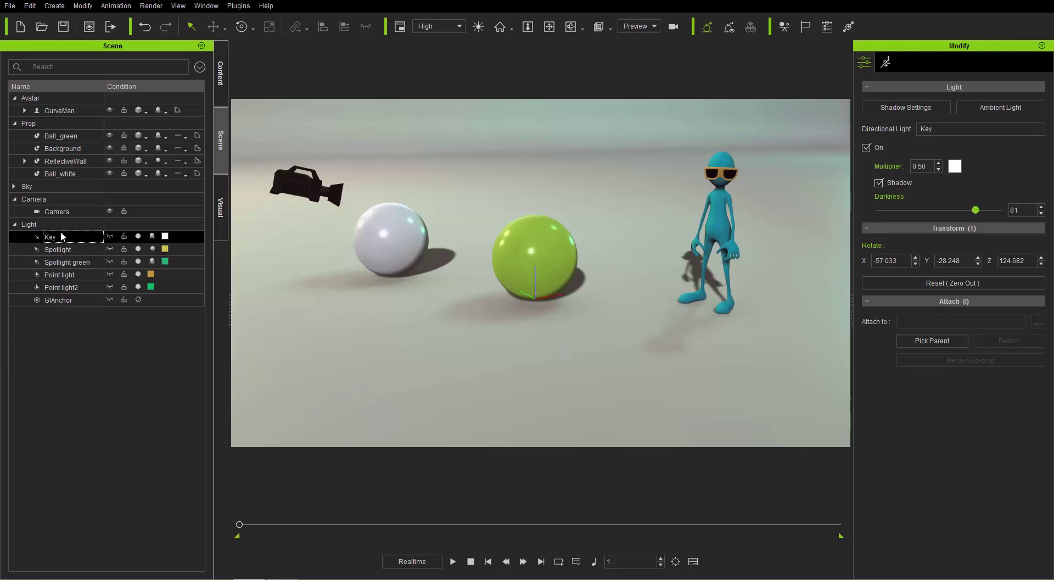
Rotate the Key light to -60.890, -36.518, 110.268 so the shadows fall in a new direction.
key(e)
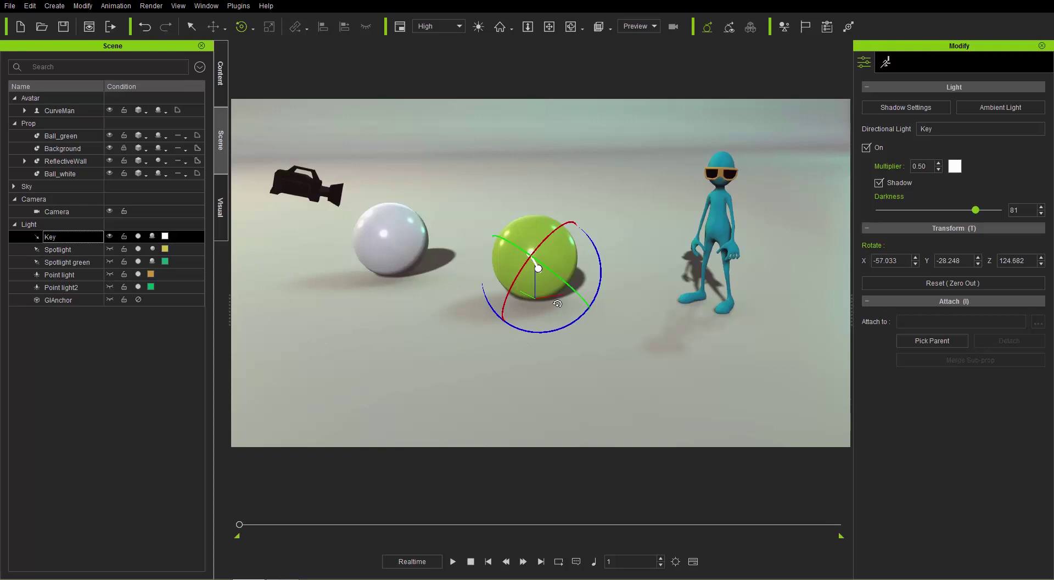
drag(551, 231, 535, 272)
key(q)
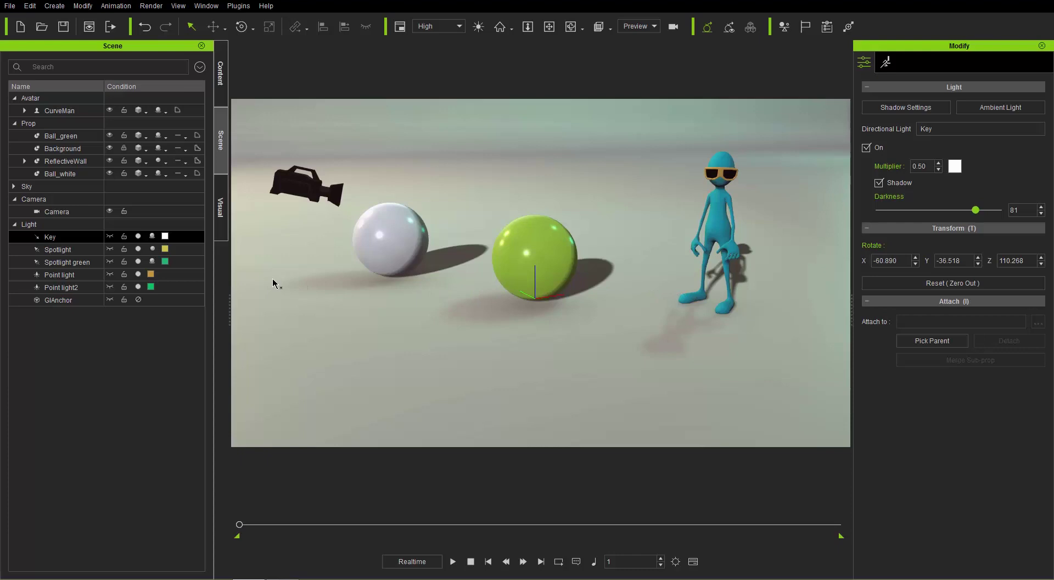
Select and frame Spotlight green, then lower it toward the floor beside the character.
click(77, 263)
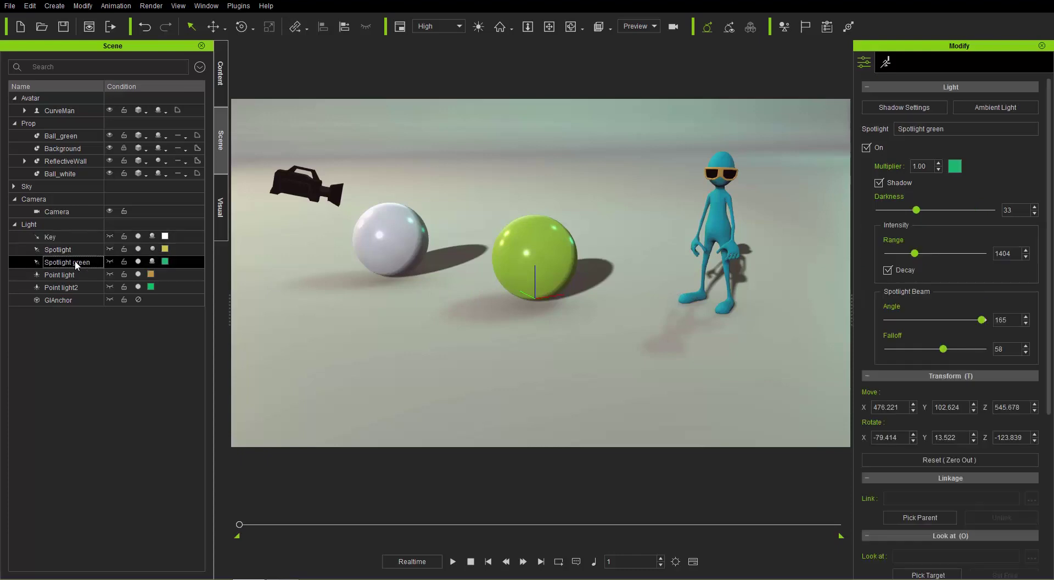
double_click(103, 264)
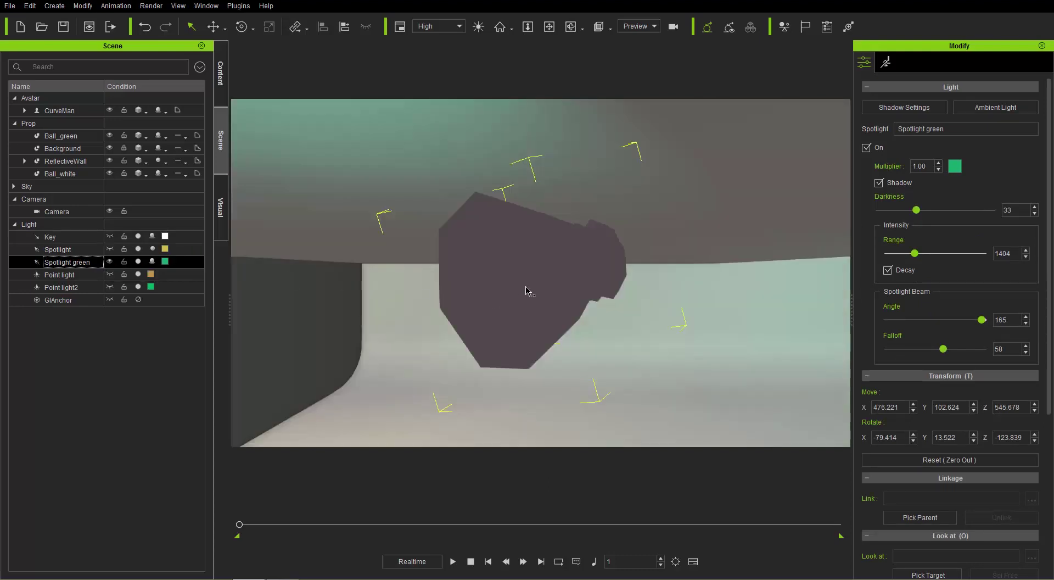
right_drag(525, 266, 621, 380)
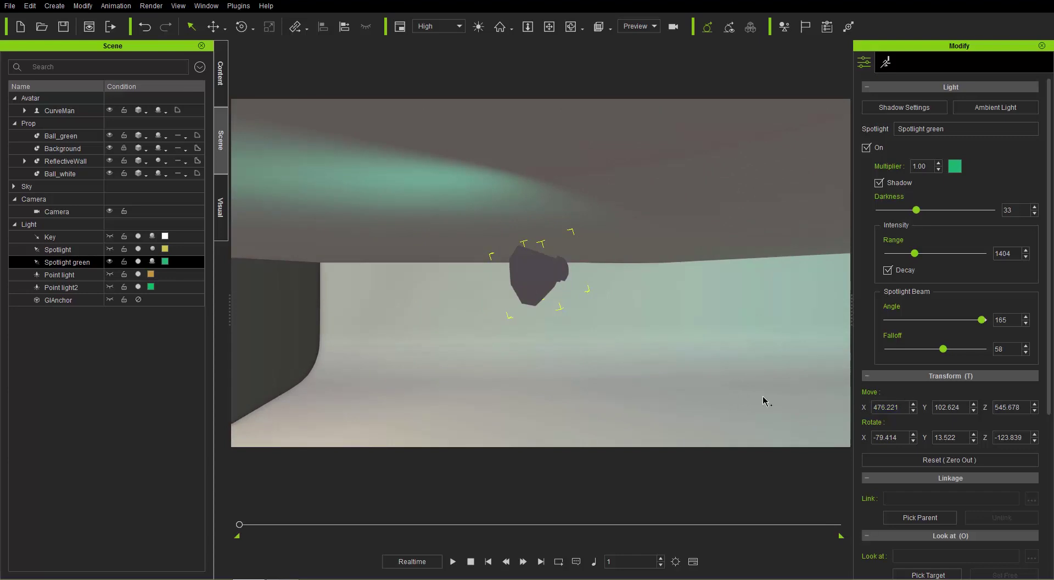
right_drag(485, 351, 550, 376)
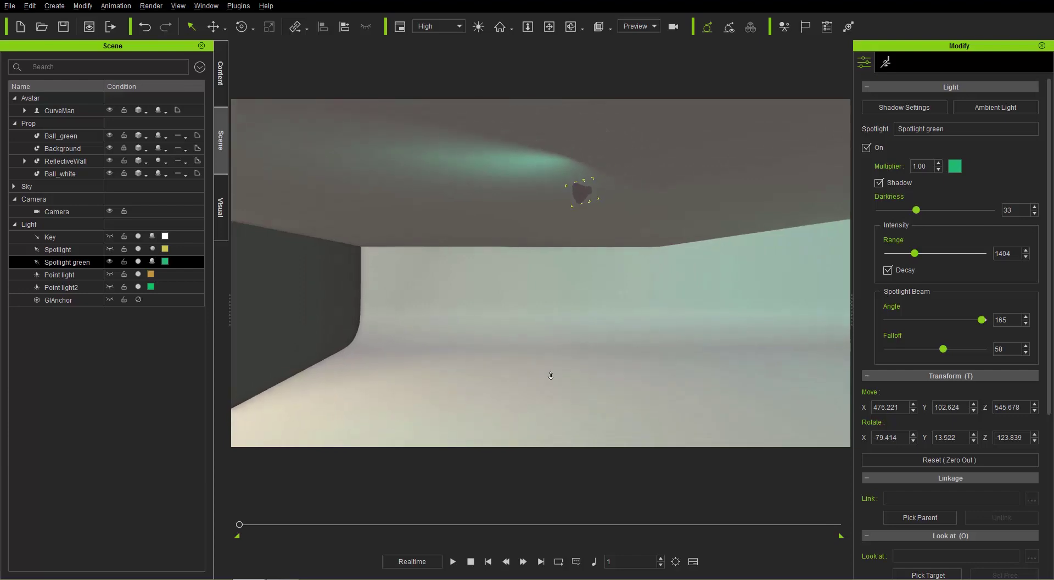
key(w)
drag(598, 175, 559, 419)
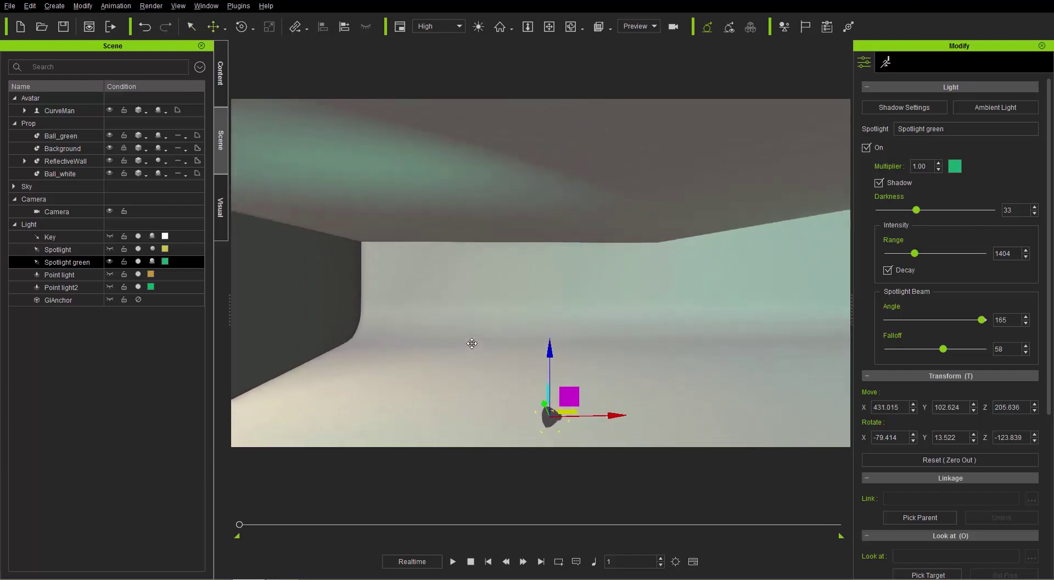
scroll(525, 197, down, 5)
drag(664, 198, 545, 271)
right_drag(546, 271, 442, 351)
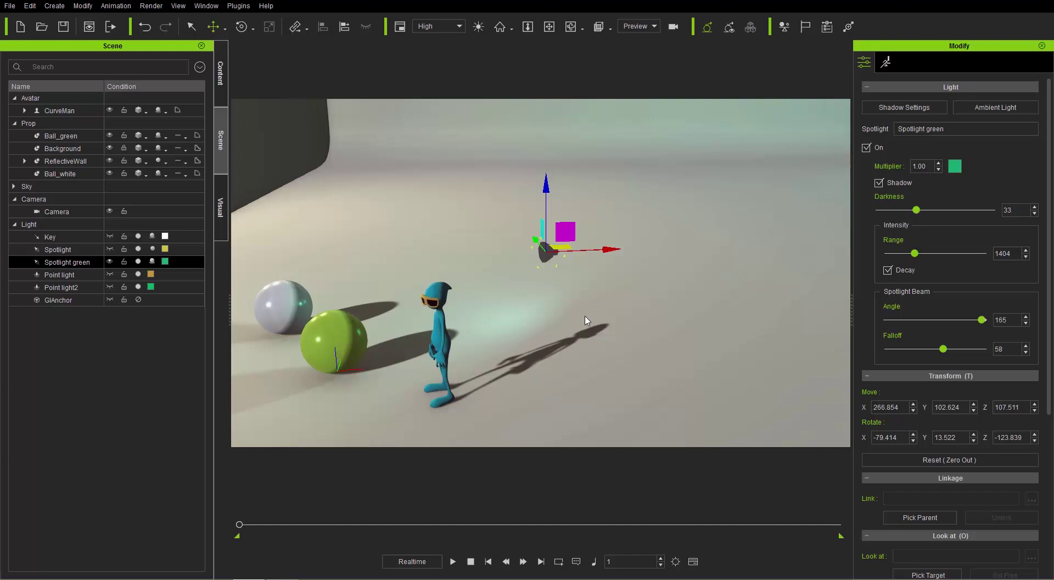
Tilt Spotlight green to rotation -73.355, 4.028, -85.698, then select the GI anchor.
key(e)
mouse_move(560, 268)
mouse_down()
mouse_move(578, 267)
mouse_move(574, 274)
mouse_up()
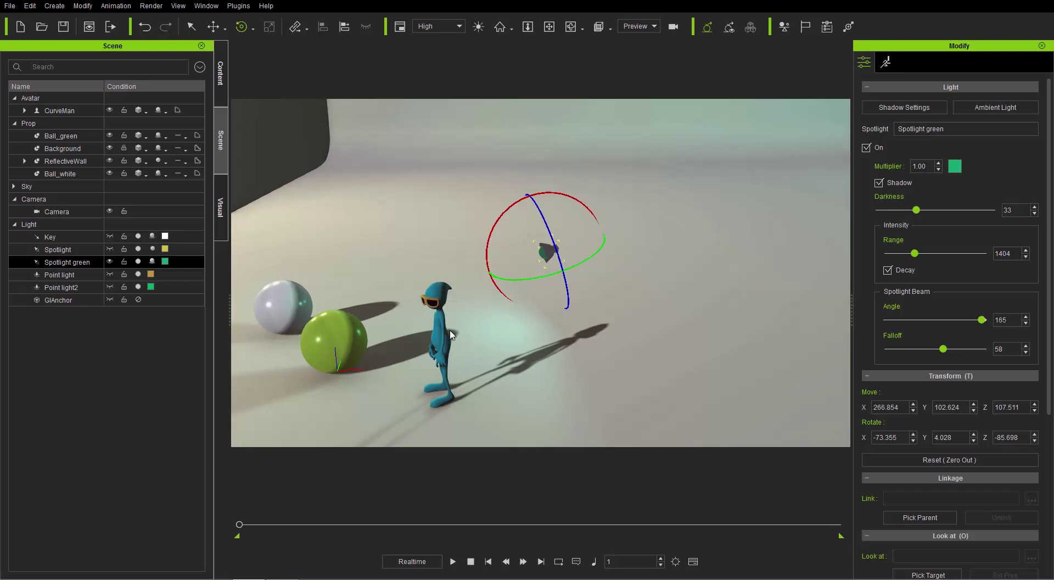
click(60, 300)
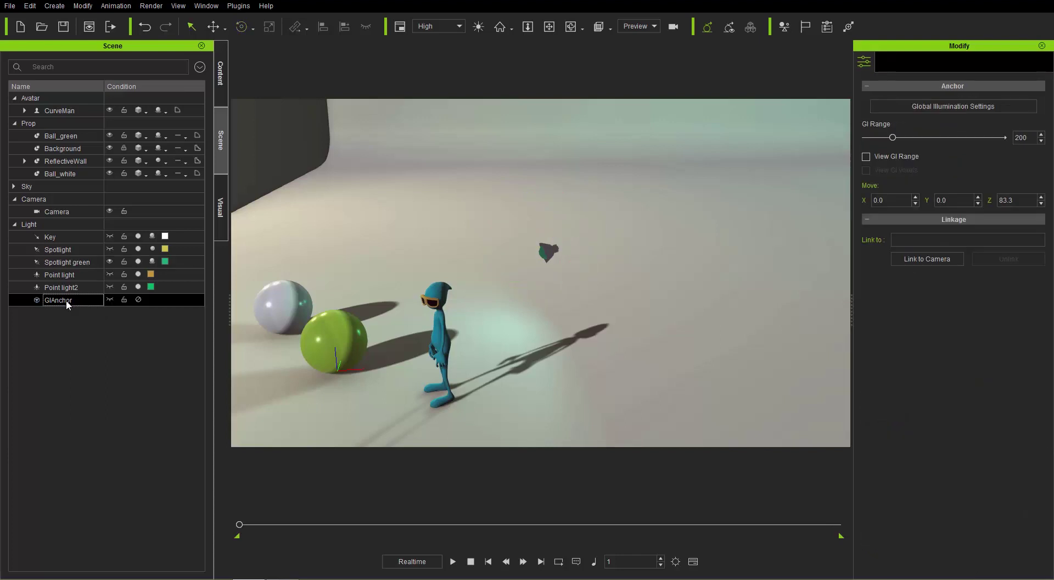
Make GIAnchor visible, reframe on the camera prop, balls and character, and select Ball_green.
click(110, 299)
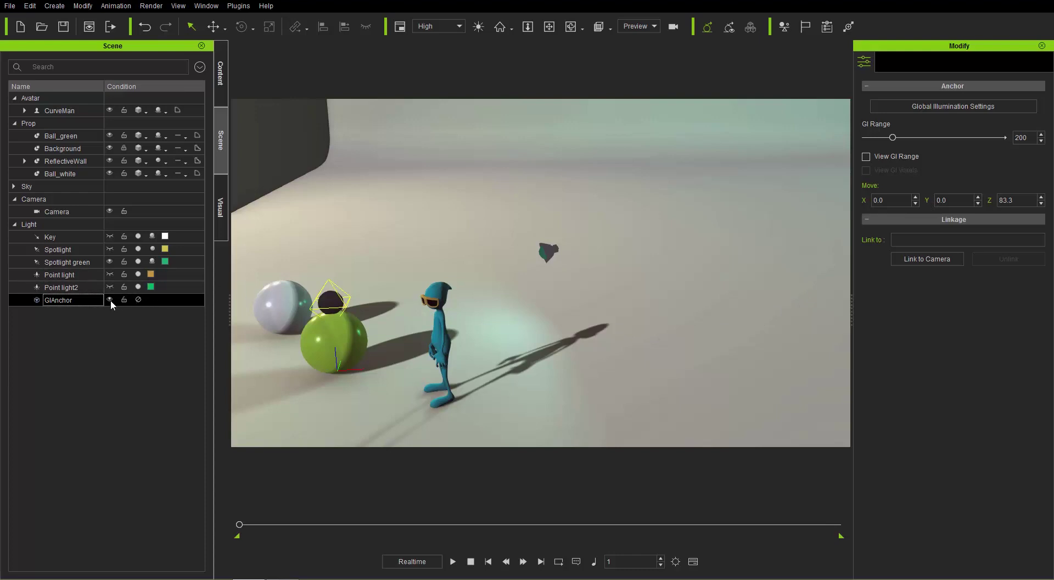
click(107, 261)
right_drag(347, 384, 604, 344)
scroll(533, 337, up, 2)
click(547, 287)
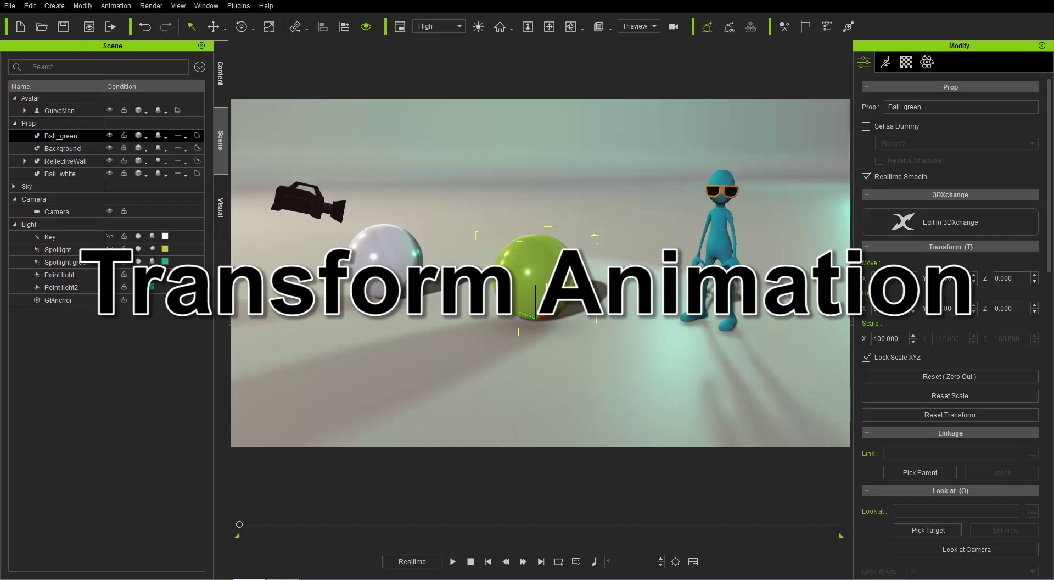
Show the timeline and remove the Effect, Project and Switcher tracks.
key(F3)
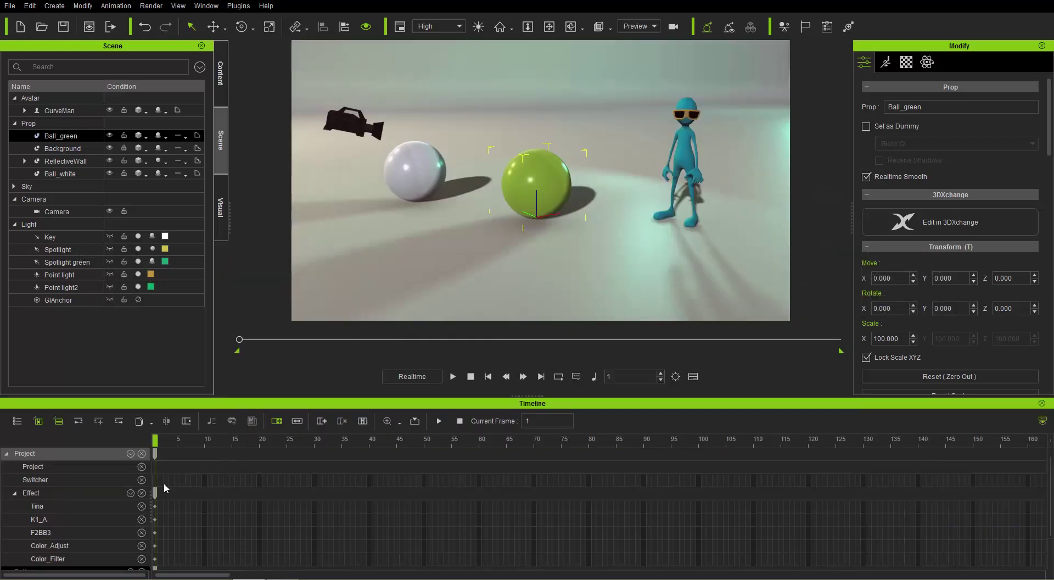
click(141, 494)
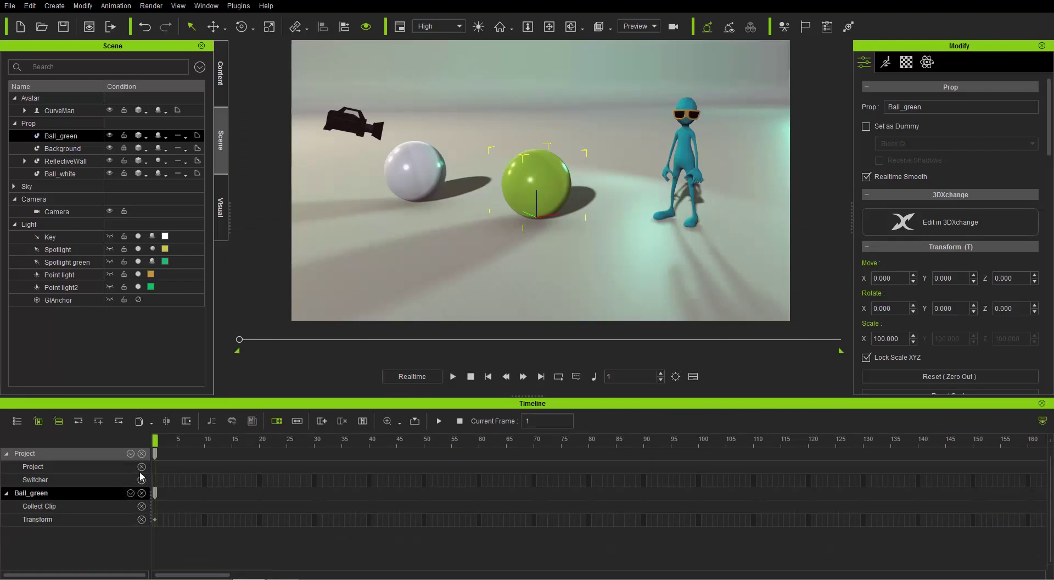
click(142, 466)
click(142, 467)
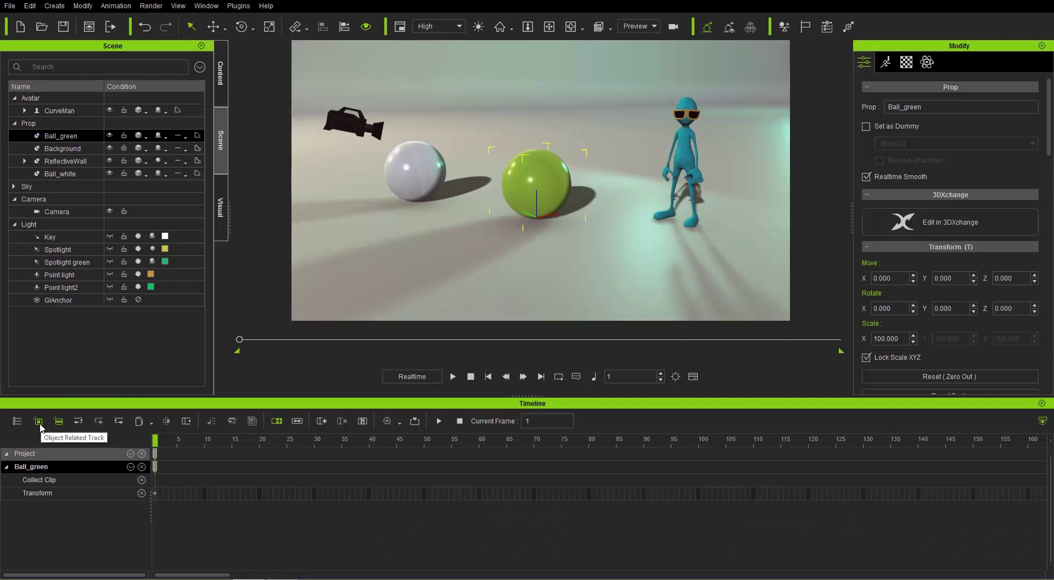
Select the white ball, CurveMan, and then the green ball in turn.
click(414, 181)
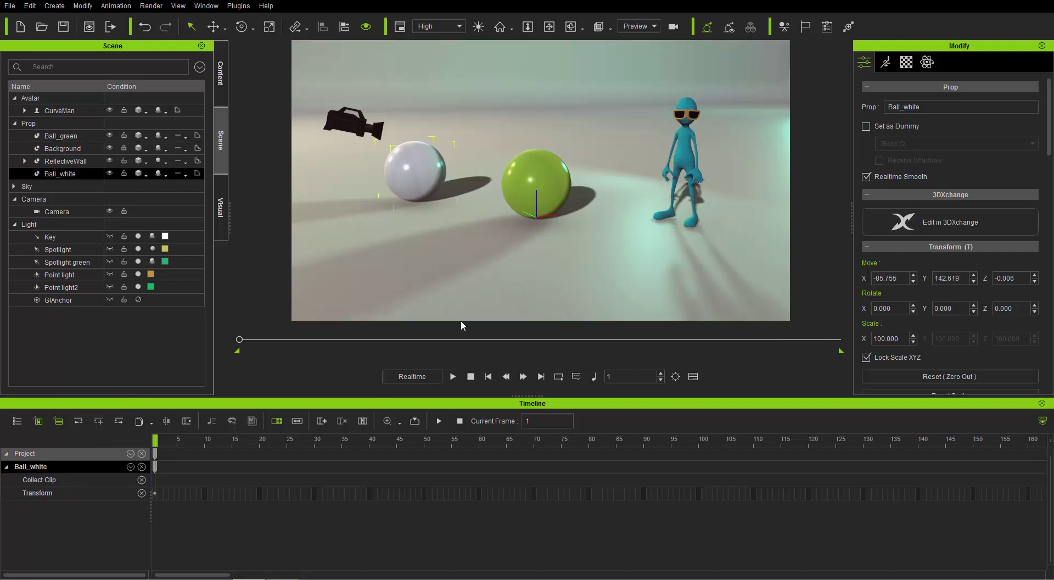
click(680, 155)
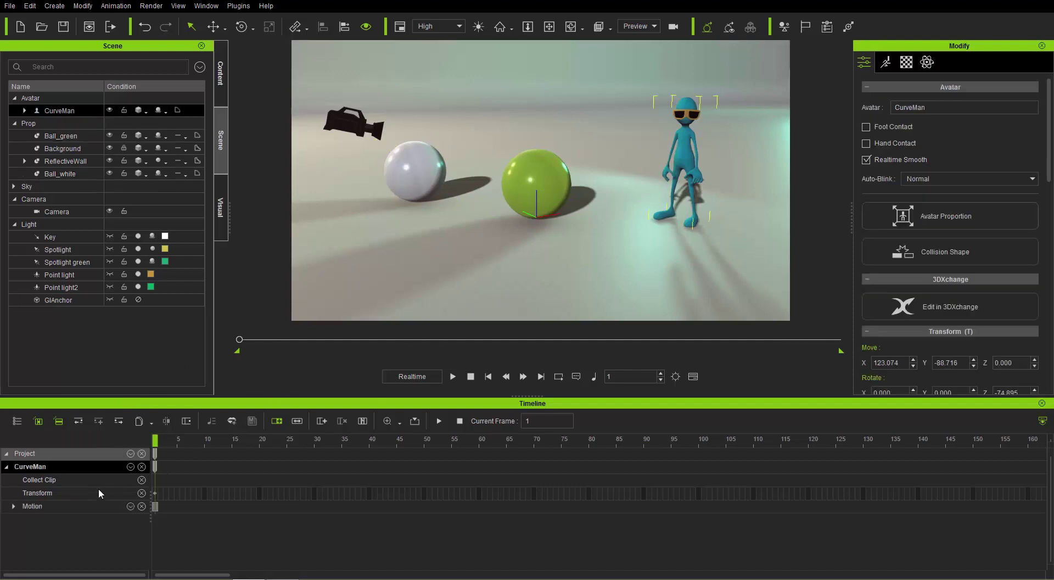
click(537, 183)
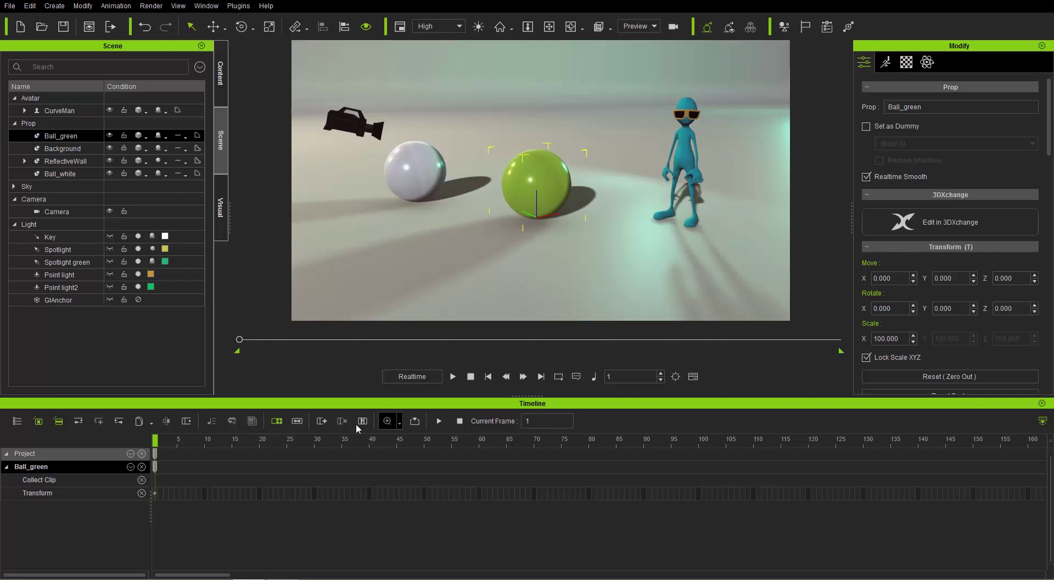
At frame 90, move Ball_green toward the camera and lower left.
click(265, 441)
drag(274, 444, 643, 437)
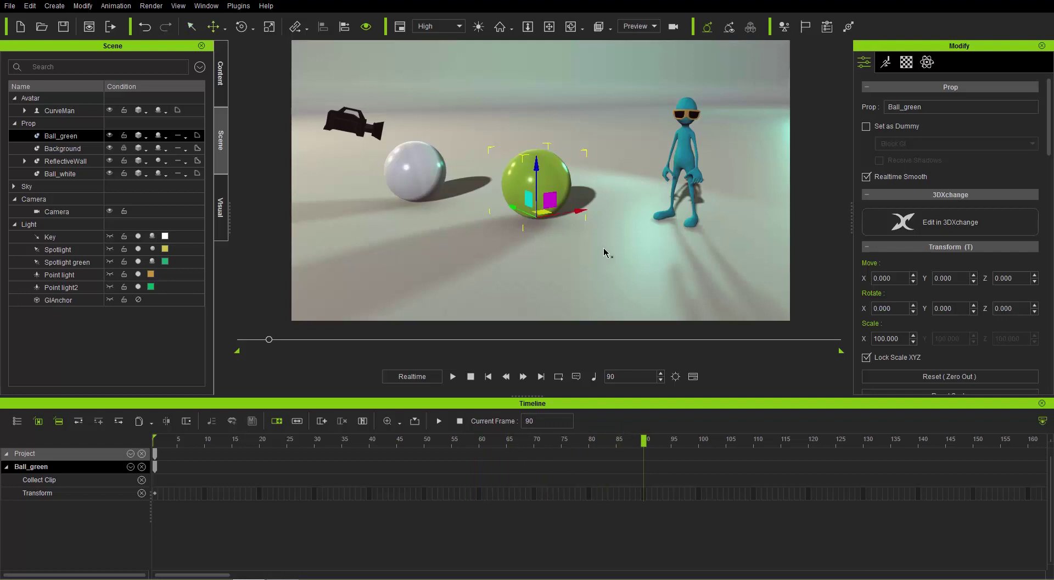
drag(547, 213, 476, 263)
drag(451, 267, 438, 278)
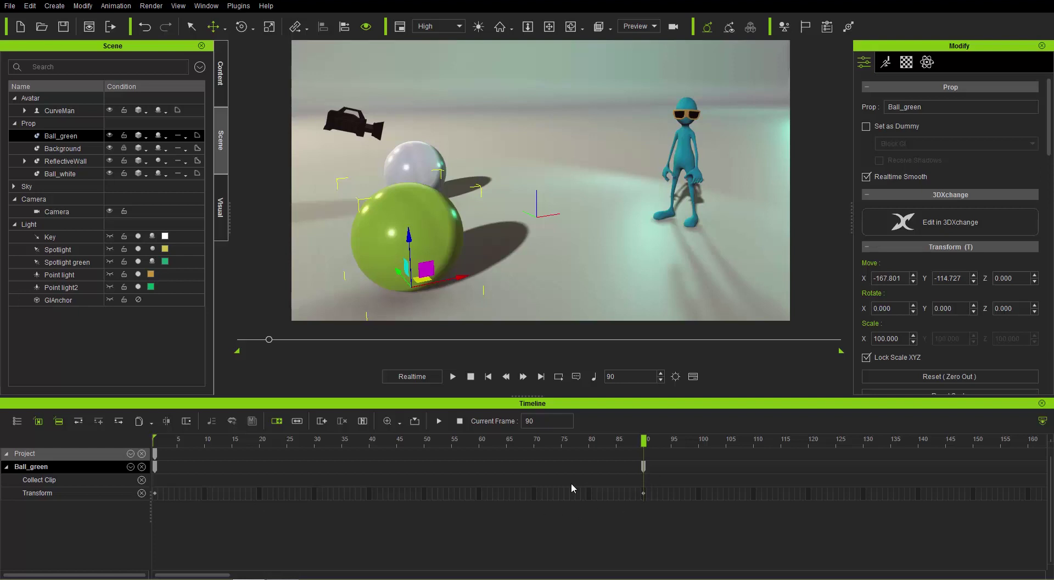
mouse_move(227, 442)
mouse_down()
mouse_move(162, 443)
mouse_move(461, 428)
mouse_move(639, 439)
mouse_move(165, 439)
mouse_move(642, 454)
mouse_up()
Stretch Ball_green tall along Z at frame 90, then shorten it at frame 120.
key(r)
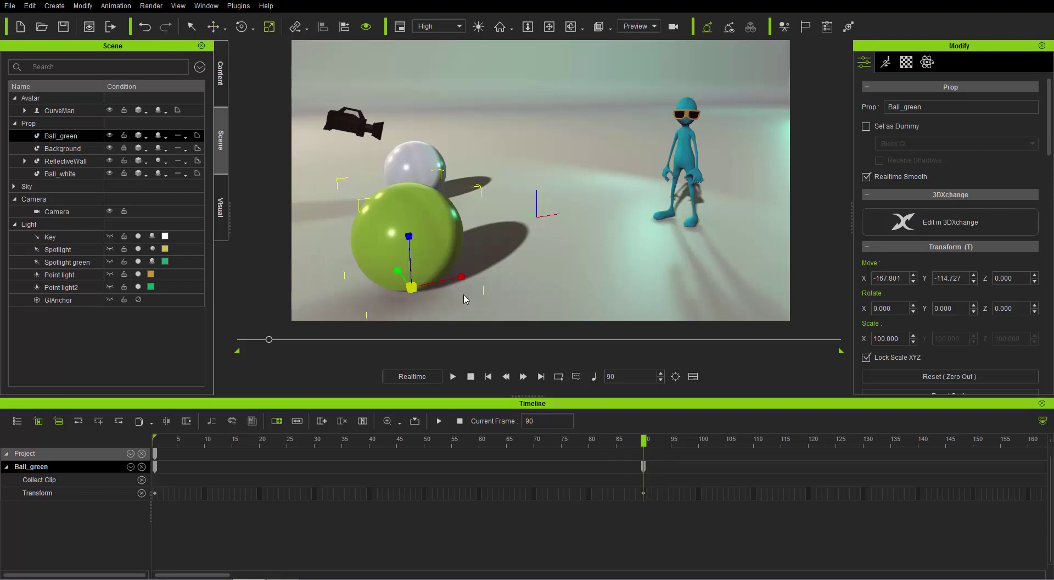
drag(409, 236, 414, 159)
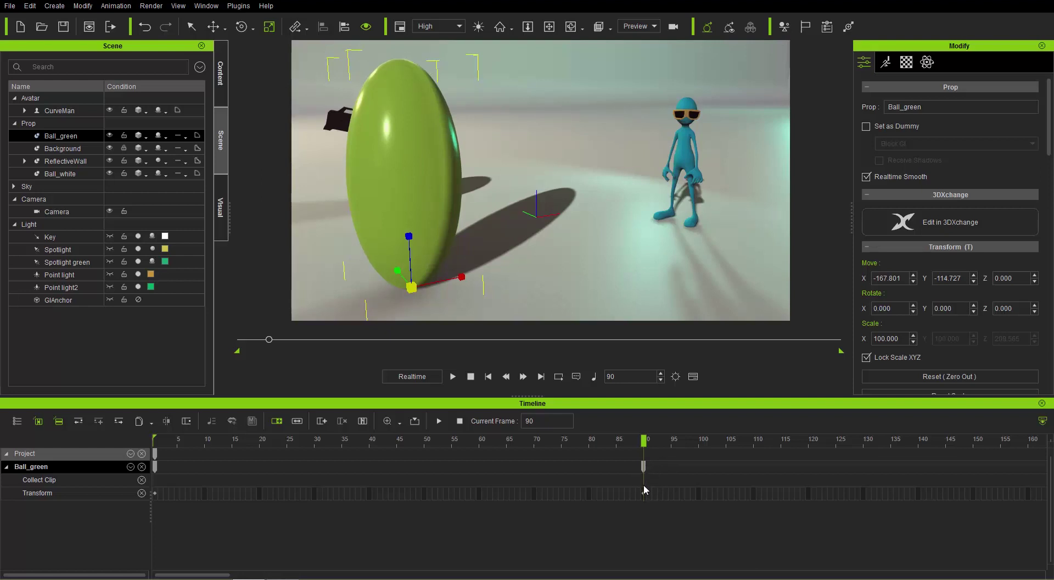
drag(659, 439, 812, 447)
drag(408, 236, 404, 323)
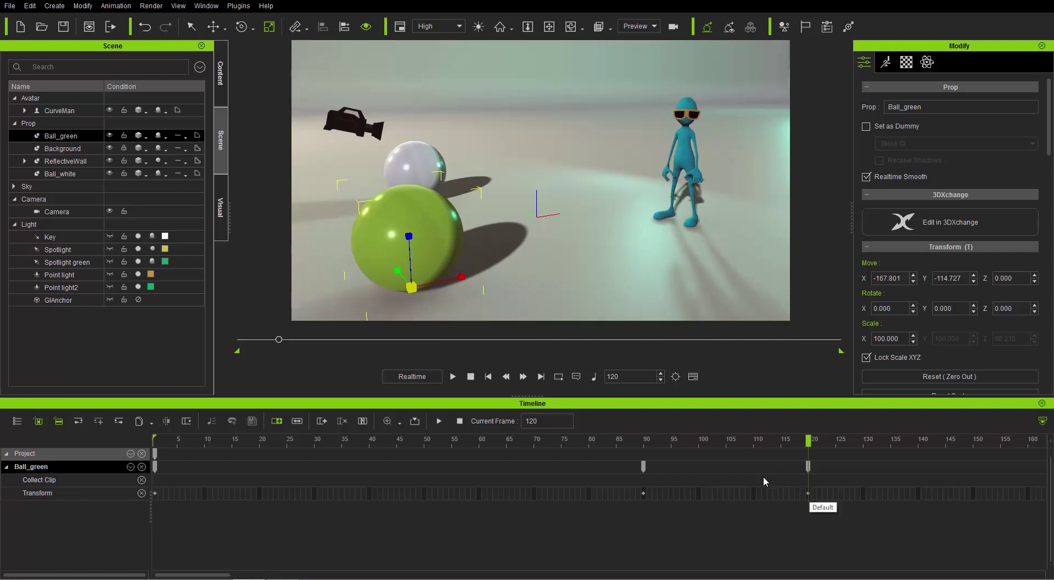
Play Ball_green's animation from frame 1 and stop it.
click(471, 376)
click(457, 377)
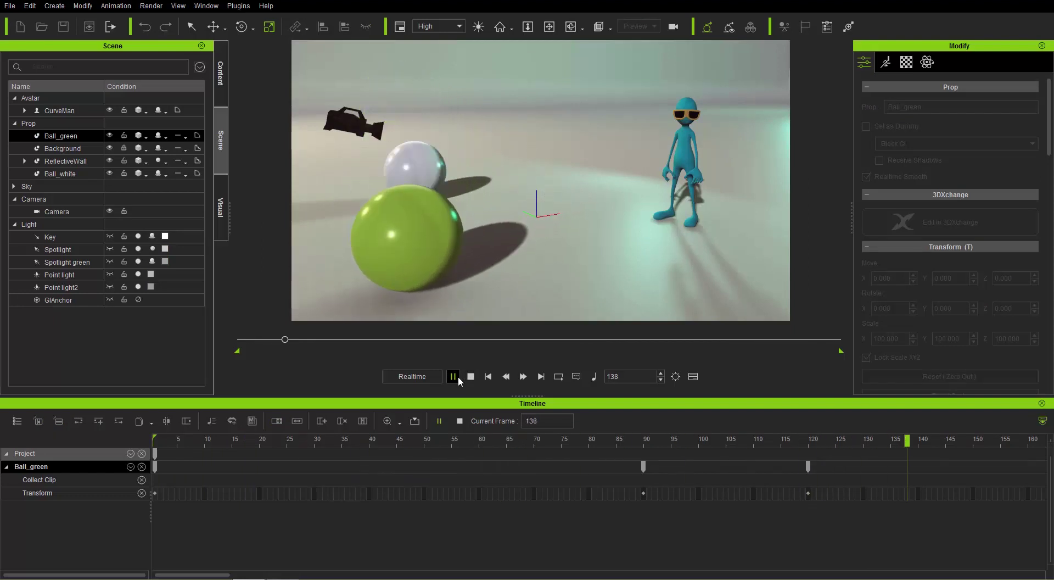
click(475, 377)
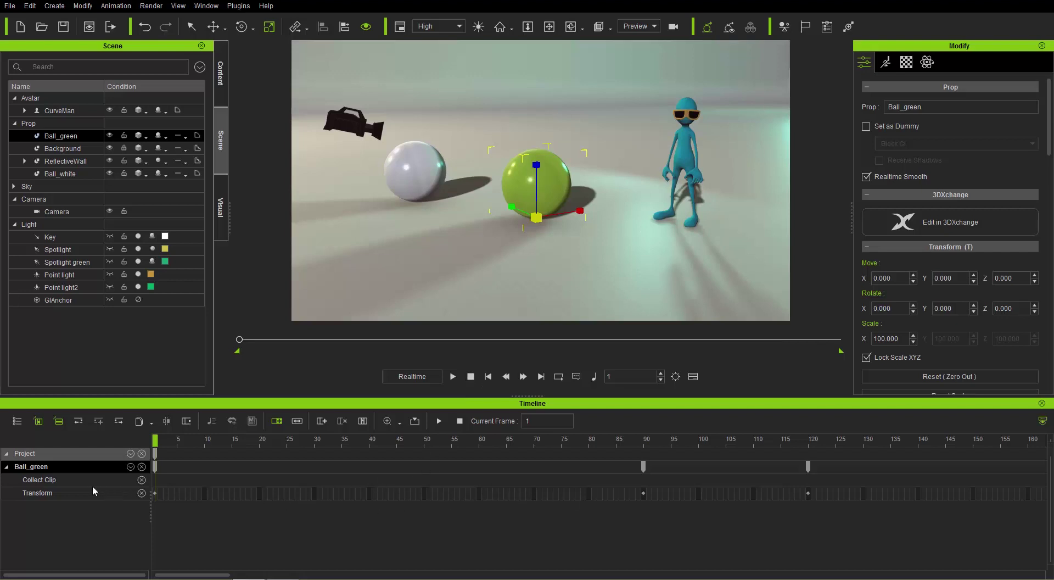
Toggle Ball_green's Transform track off and back on, then close the timeline.
click(130, 466)
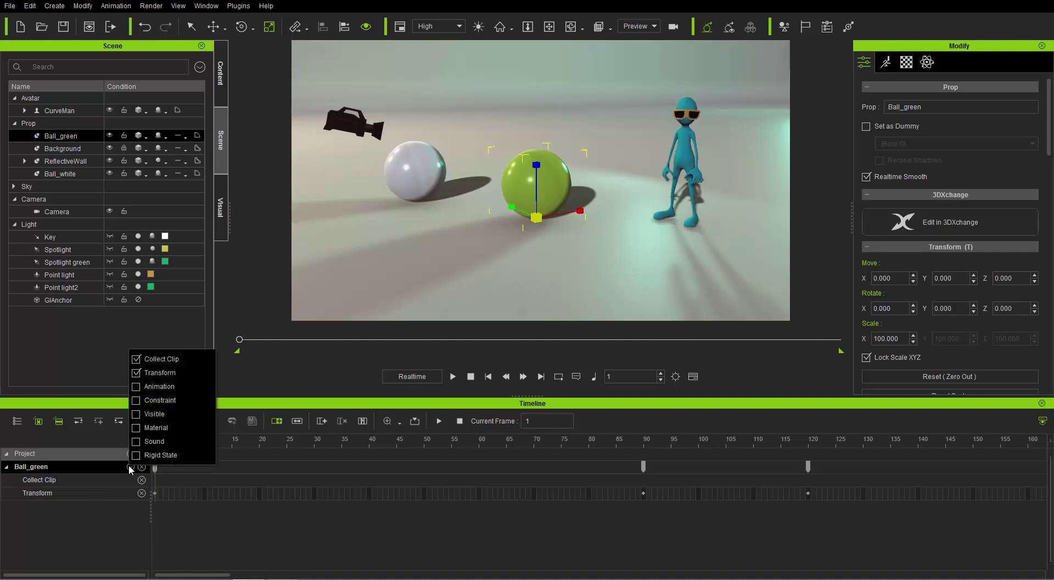
click(137, 374)
click(137, 373)
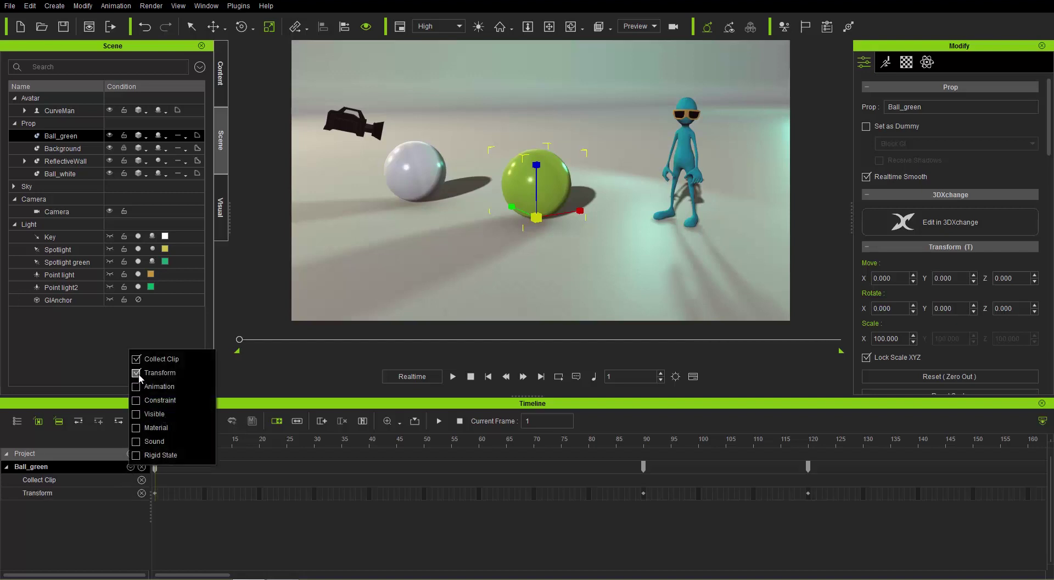
click(268, 409)
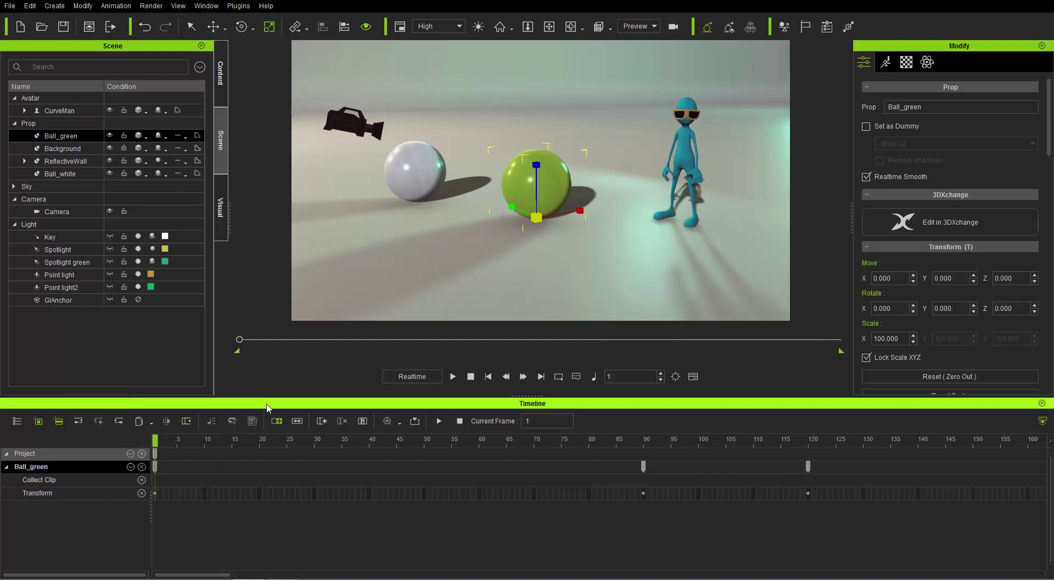
click(1042, 404)
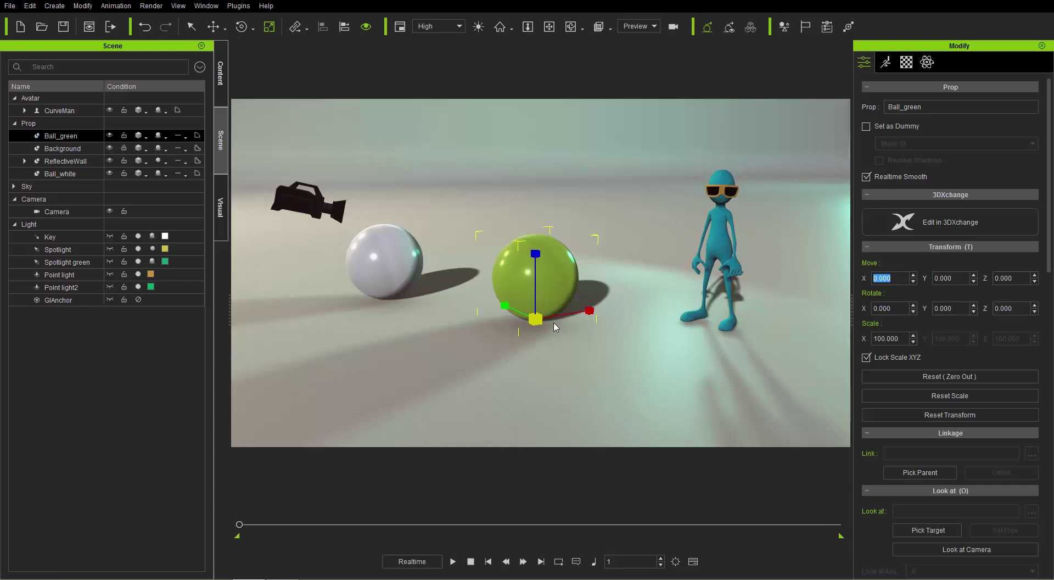
Orbit over the scene, then scroll Ball_green's Modify panel down to its Middle pivot setting.
right_drag(596, 252, 558, 403)
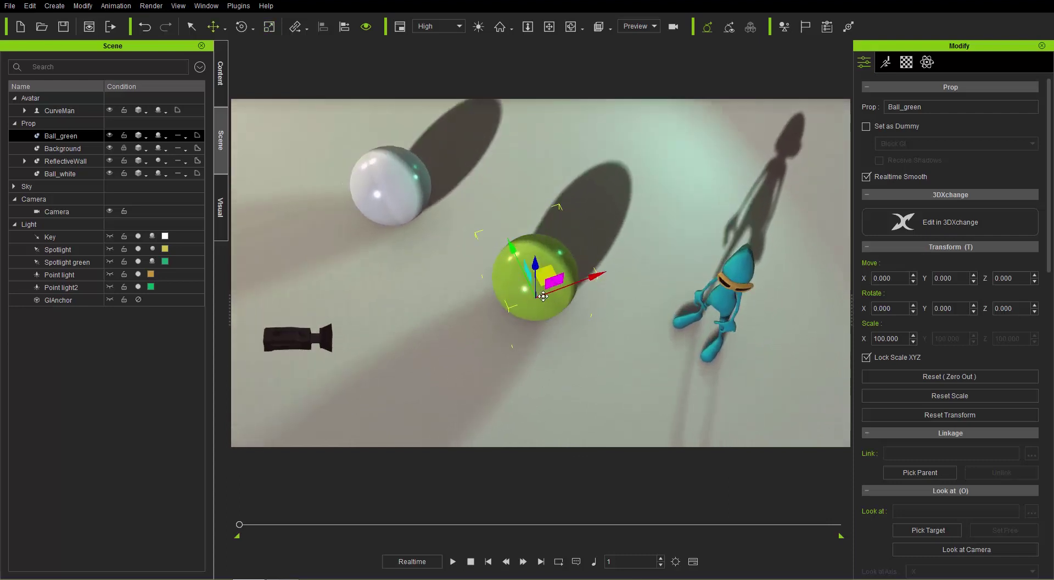
right_drag(558, 364, 610, 99)
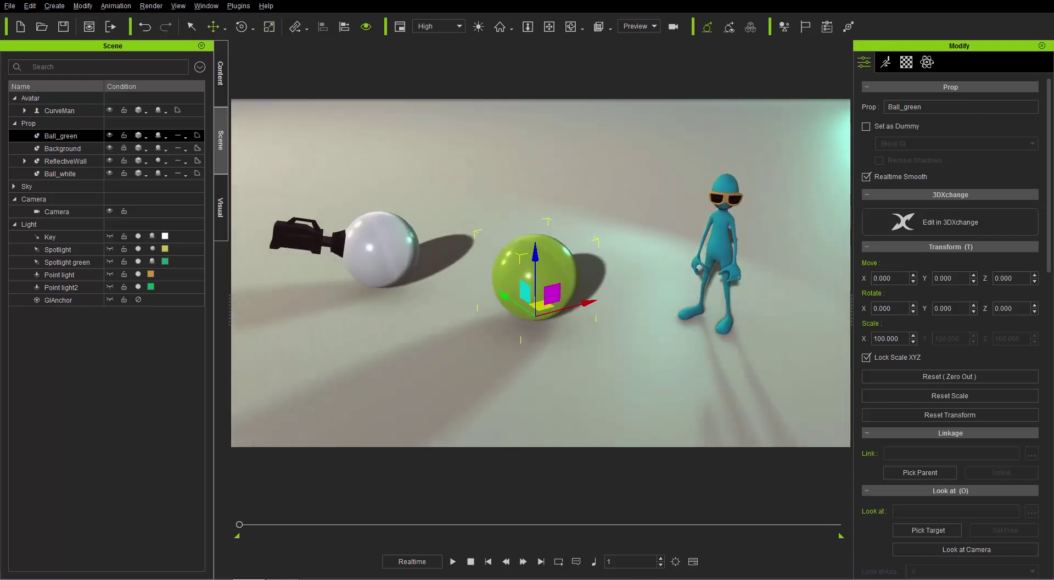
scroll(950, 330, down, 10)
scroll(920, 243, down, 5)
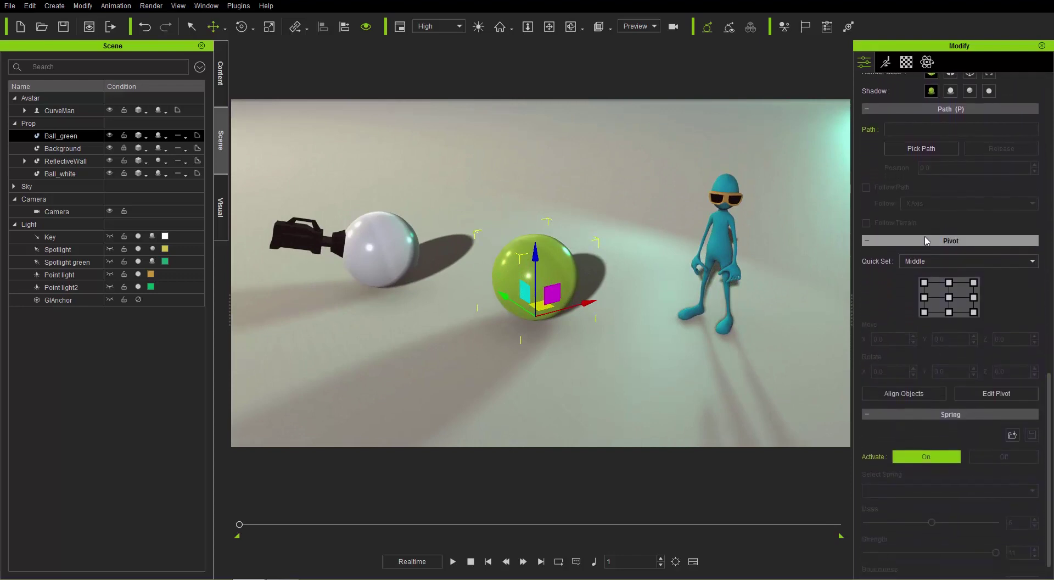